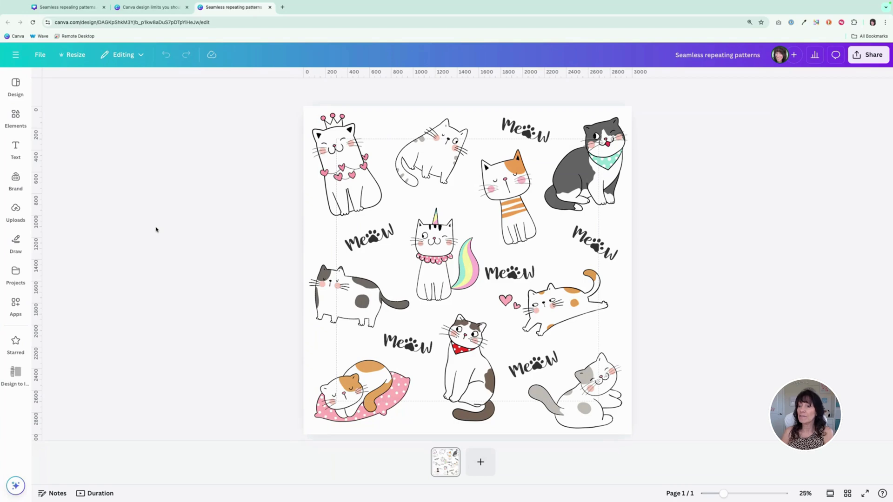
pyautogui.click(497, 271)
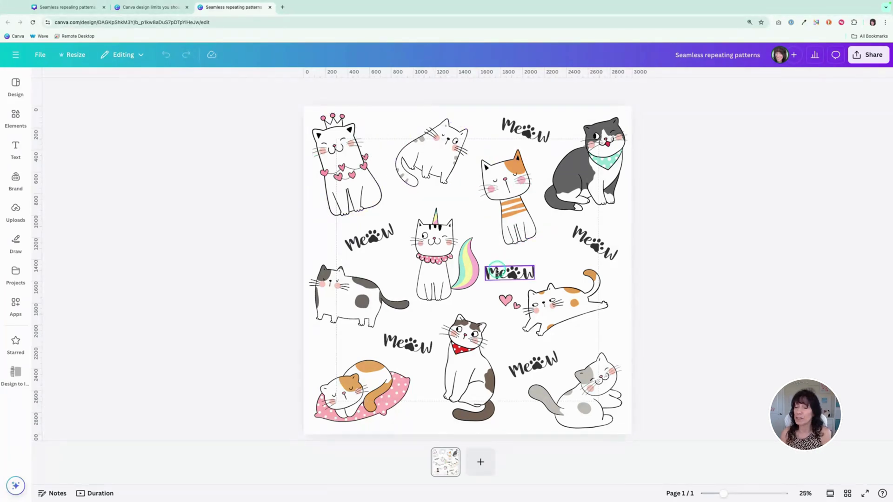
pyautogui.click(428, 215)
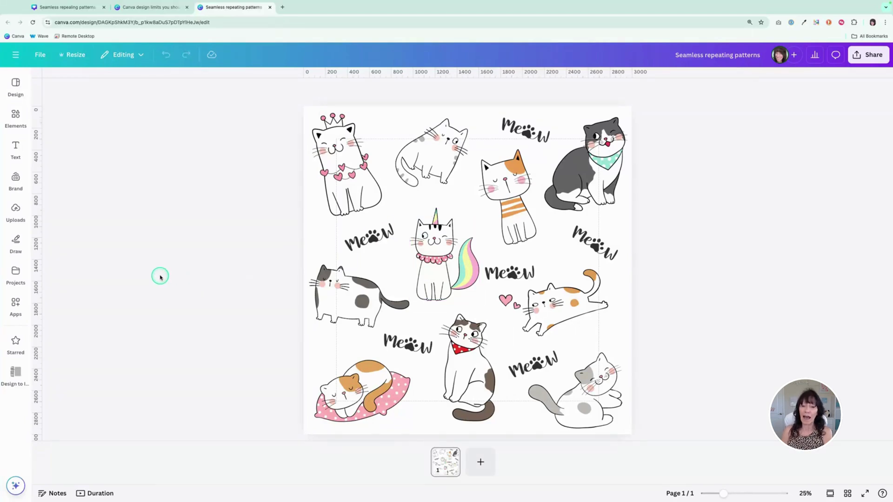
# Set up a Design to Image conversion of the cat artwork as PNG at size 3.125 with a transparent background.
pyautogui.click(32, 305)
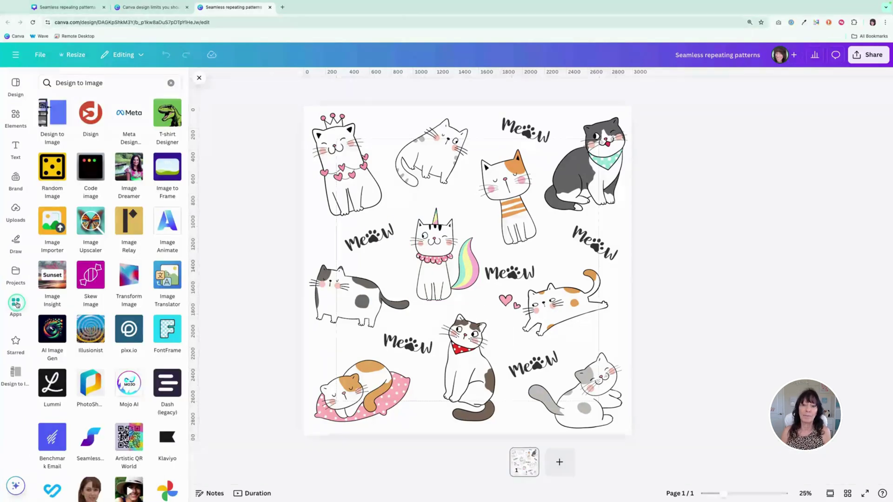
pyautogui.click(52, 135)
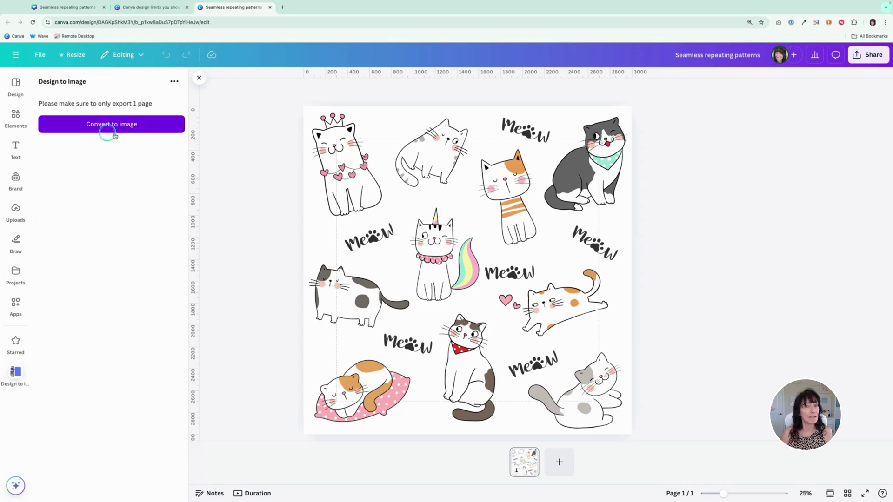
pyautogui.click(157, 129)
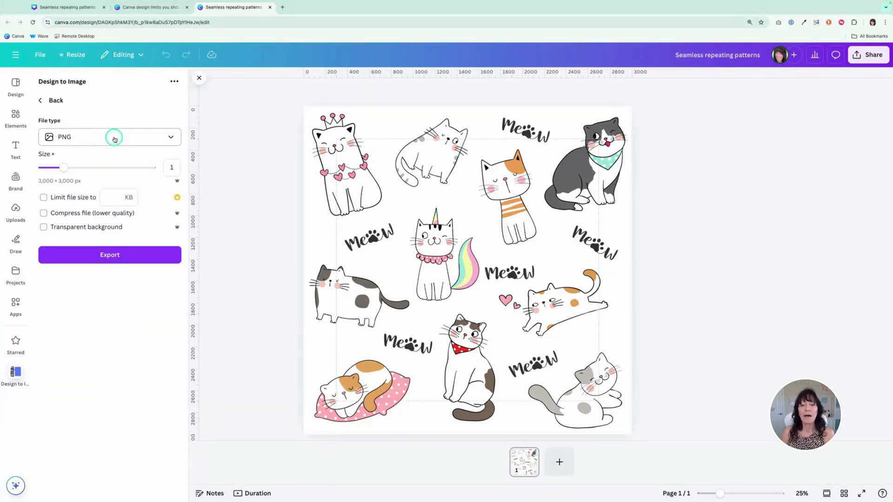
pyautogui.moveTo(64, 168); pyautogui.dragTo(161, 170)
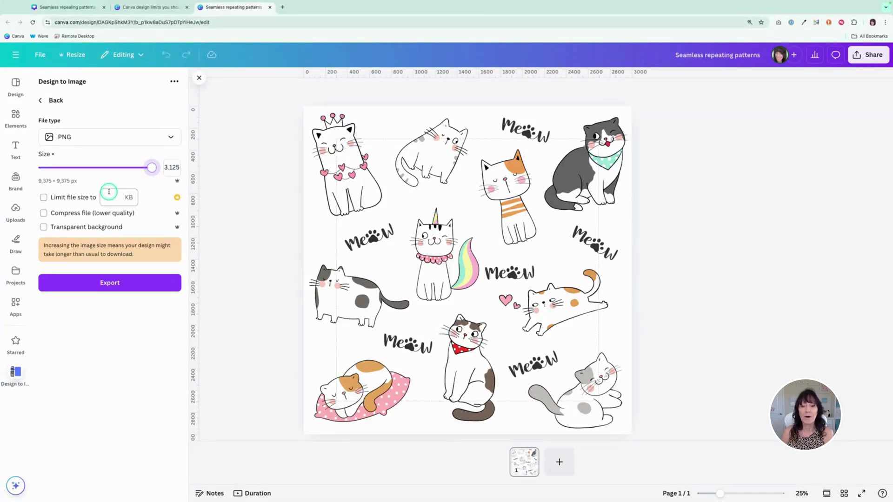
pyautogui.click(44, 228)
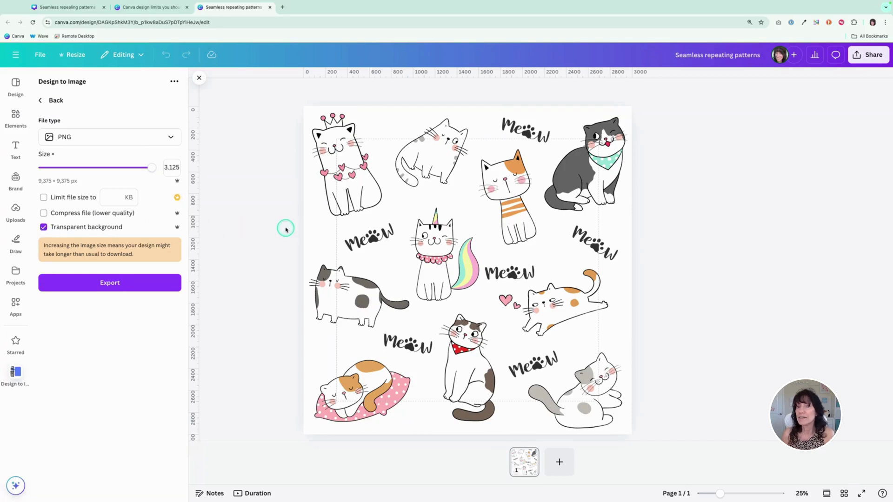
pyautogui.click(258, 219)
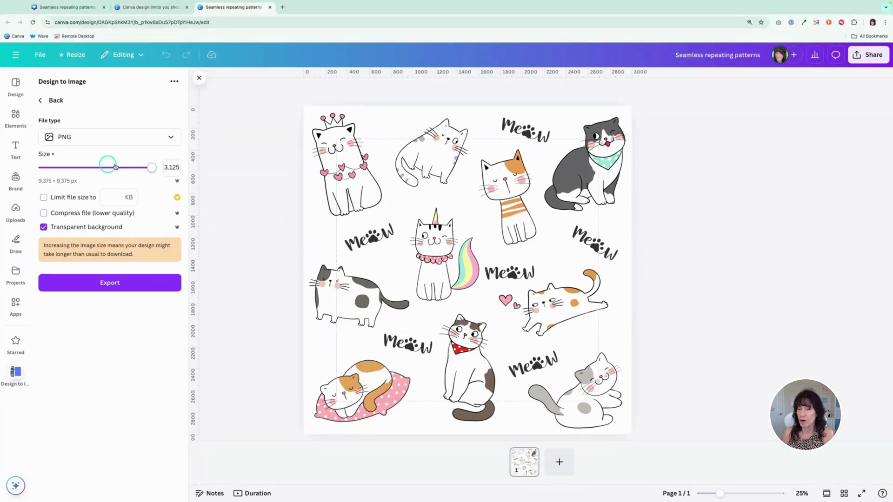
# Switch to the Canva design limits document and review its download resolution limits for PNG images.
pyautogui.click(154, 7)
pyautogui.click(197, 158)
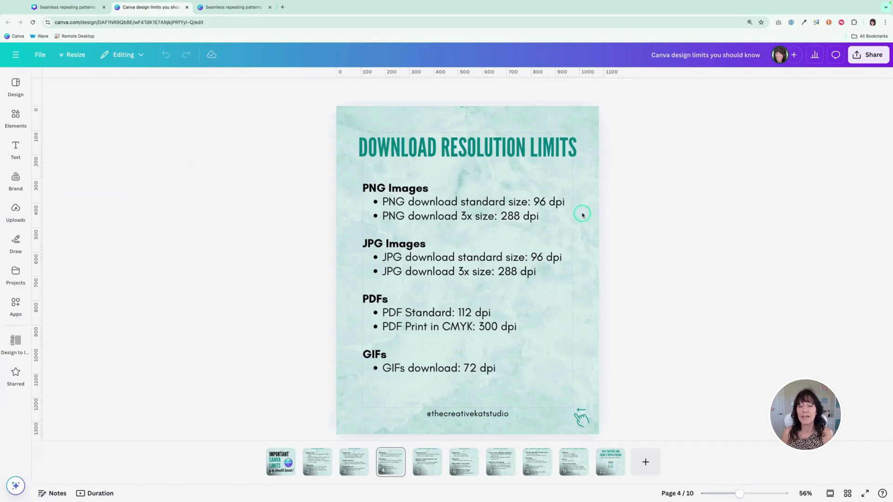
pyautogui.click(541, 213)
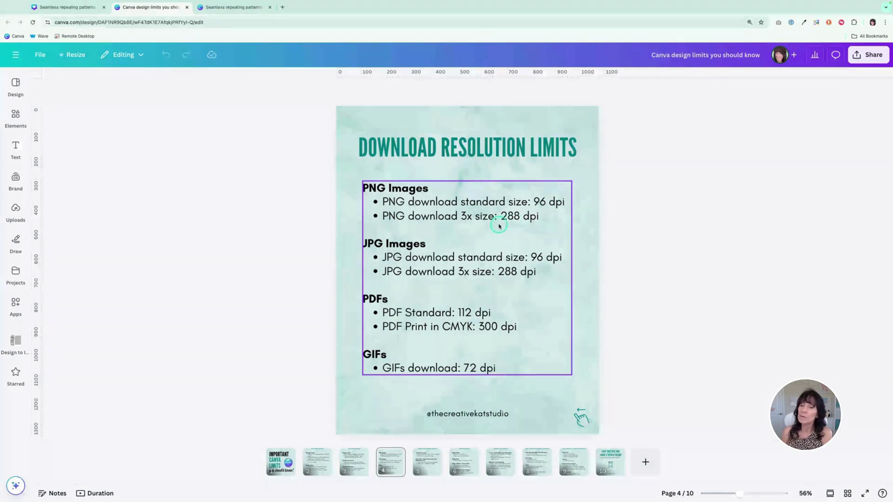
pyautogui.click(278, 221)
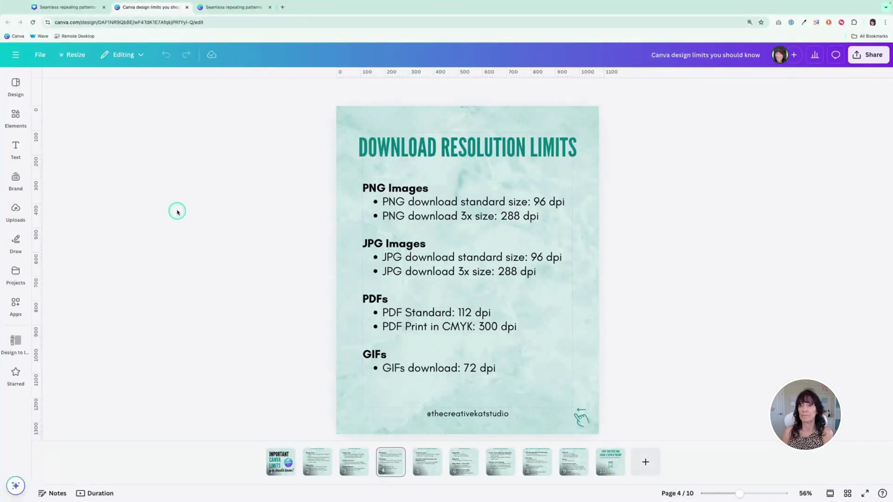
# Return to the Seamless repeating patterns design, export the artwork as an image, and reload the editor to find it in the uploads.
pyautogui.click(229, 8)
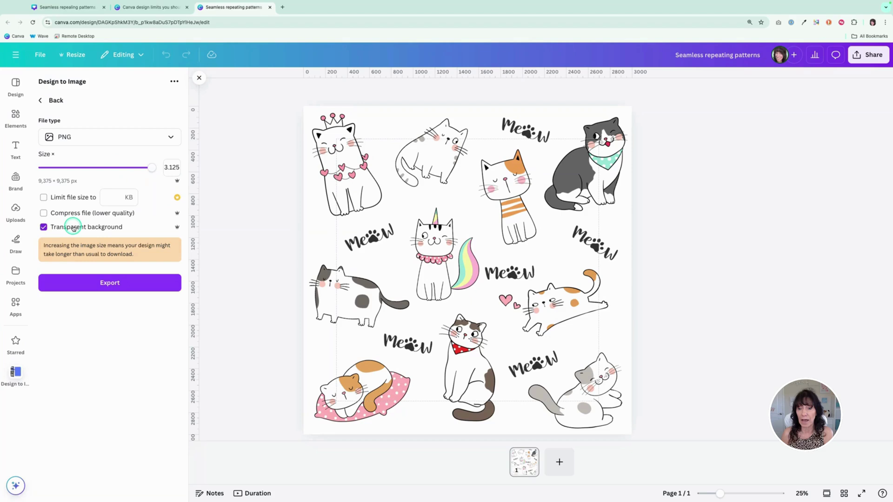
pyautogui.click(154, 286)
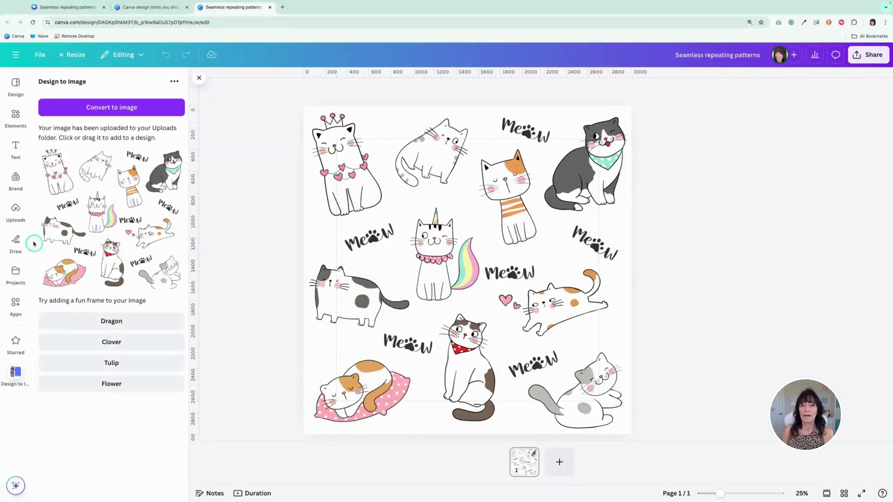
pyautogui.click(13, 208)
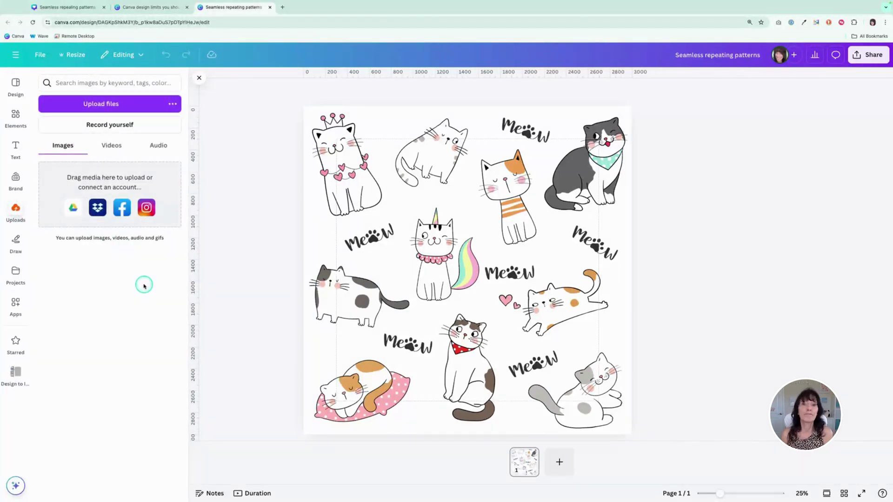
pyautogui.click(32, 21)
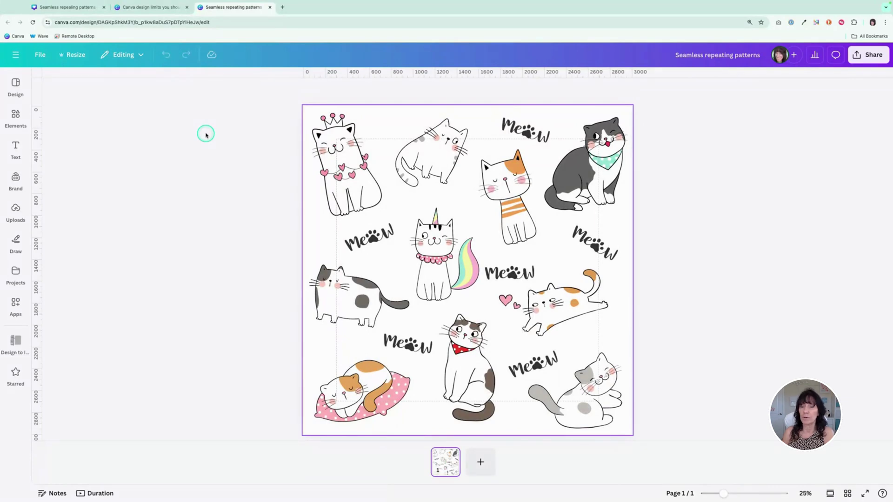
pyautogui.click(170, 166)
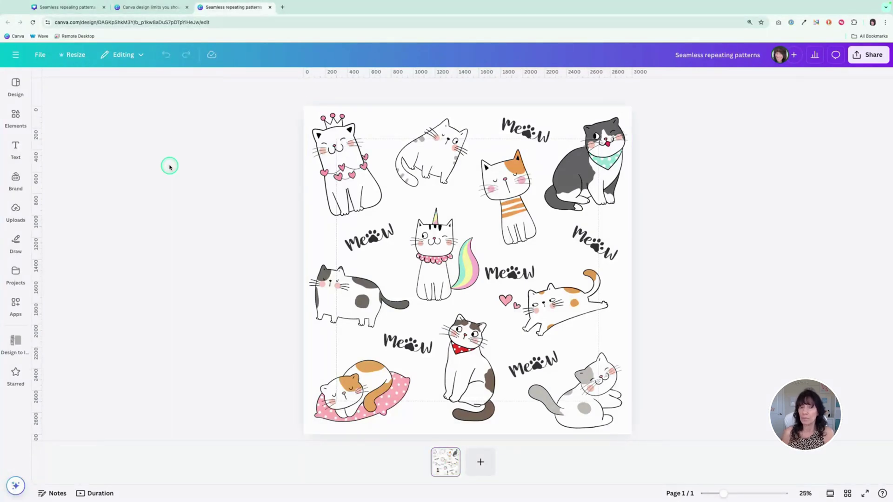
pyautogui.click(15, 209)
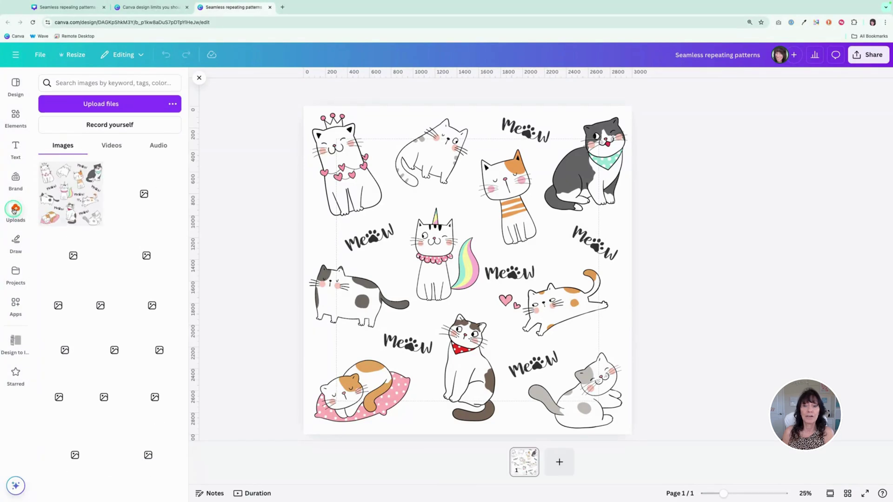
pyautogui.click(72, 204)
pyautogui.click(62, 189)
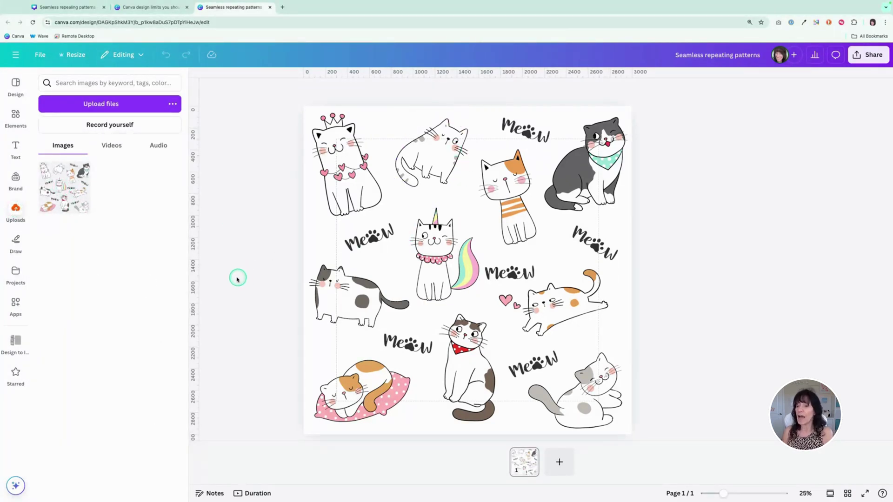
# Add a blank second page and fill it with the grid of two equal stacked rows.
pyautogui.click(559, 465)
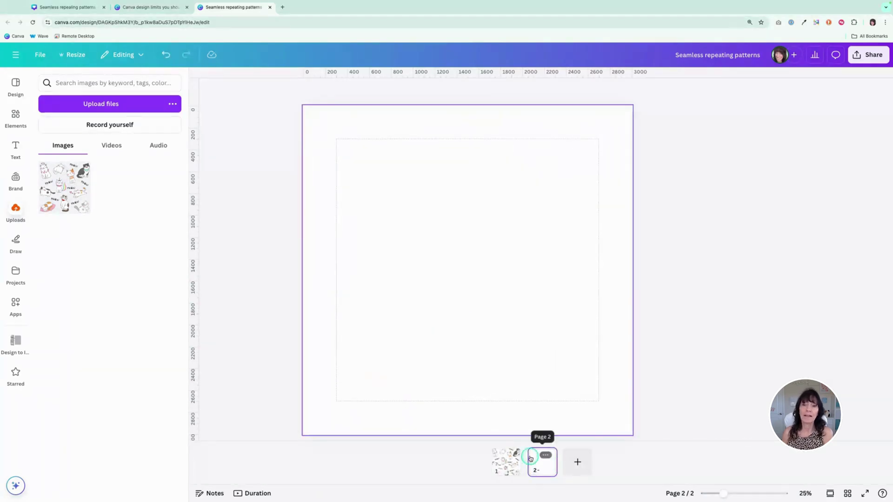
pyautogui.click(16, 116)
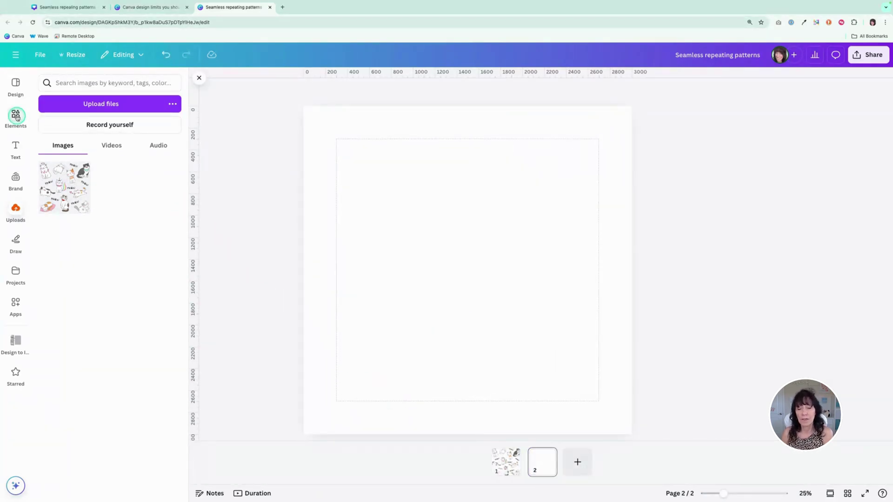
pyautogui.scroll(-5, 136, 246)
pyautogui.scroll(-3, 136, 247)
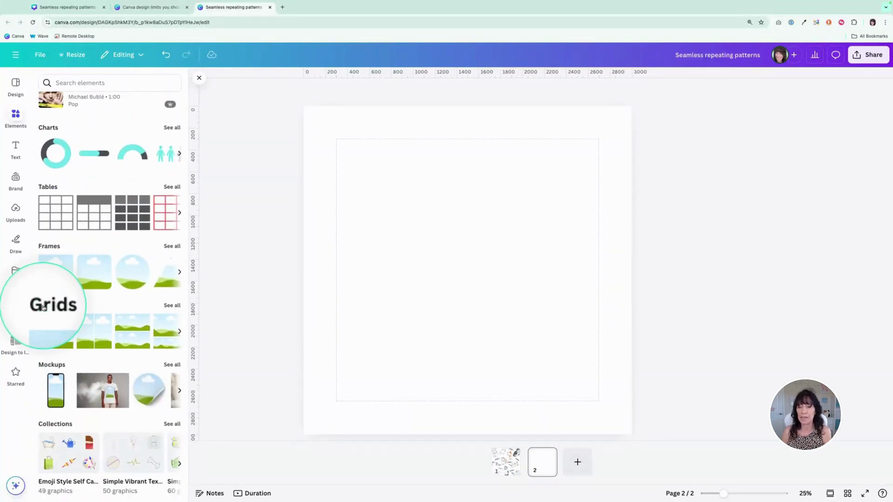
pyautogui.click(172, 306)
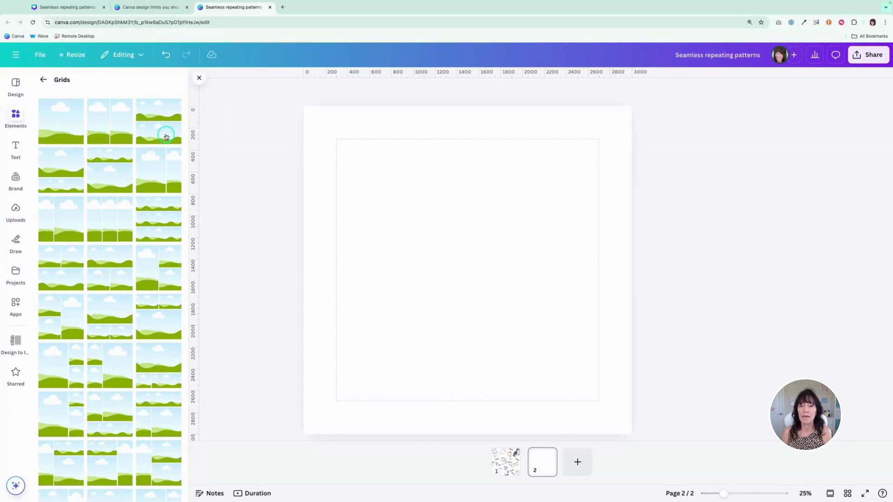
pyautogui.click(162, 114)
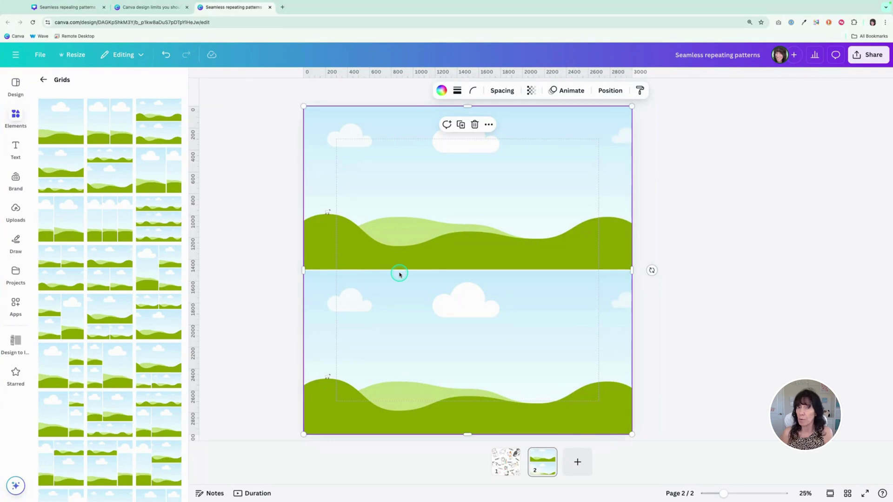
# Set the grid spacing on page 2 to 0.
pyautogui.click(502, 90)
pyautogui.moveTo(465, 127); pyautogui.dragTo(441, 125)
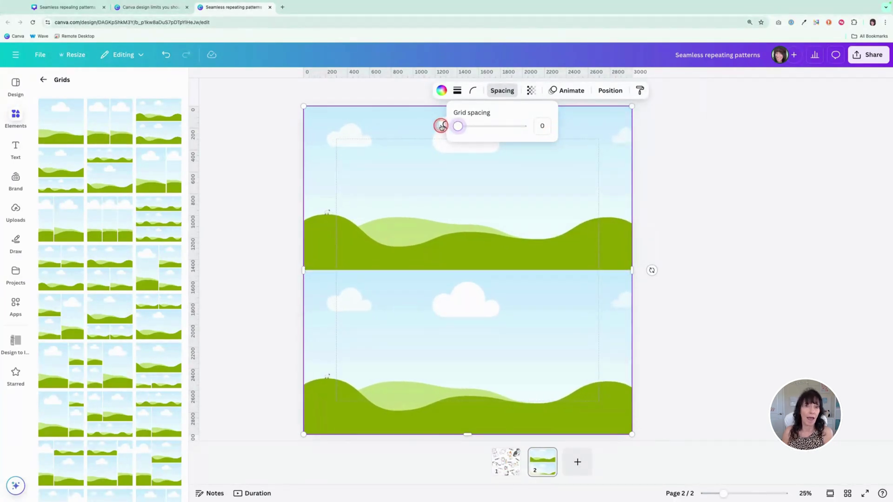
pyautogui.click(265, 170)
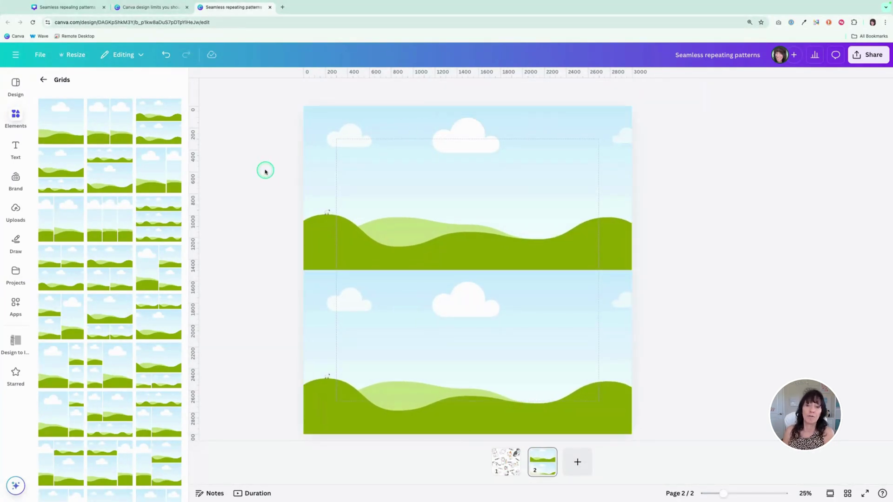
# Place the uploaded cat pattern image in both the upper and lower grid cells on page 2.
pyautogui.click(16, 211)
pyautogui.click(61, 186)
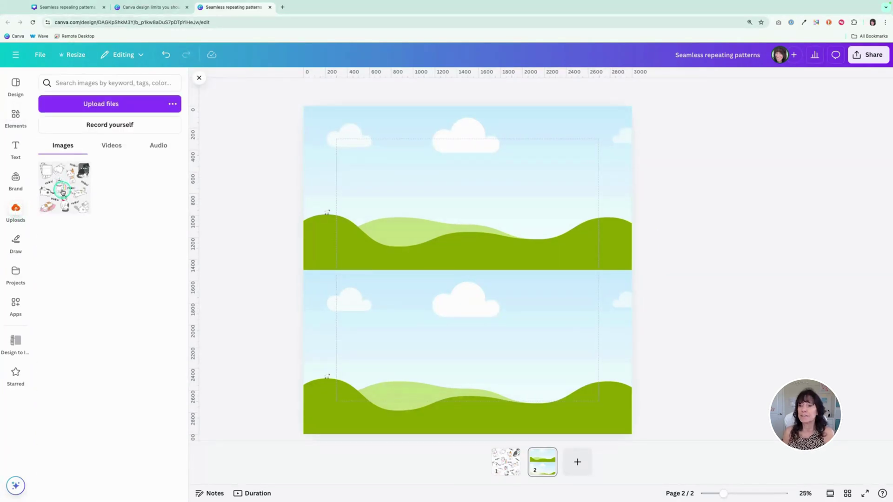
pyautogui.click(398, 368)
pyautogui.click(242, 231)
pyautogui.moveTo(60, 187); pyautogui.dragTo(308, 194)
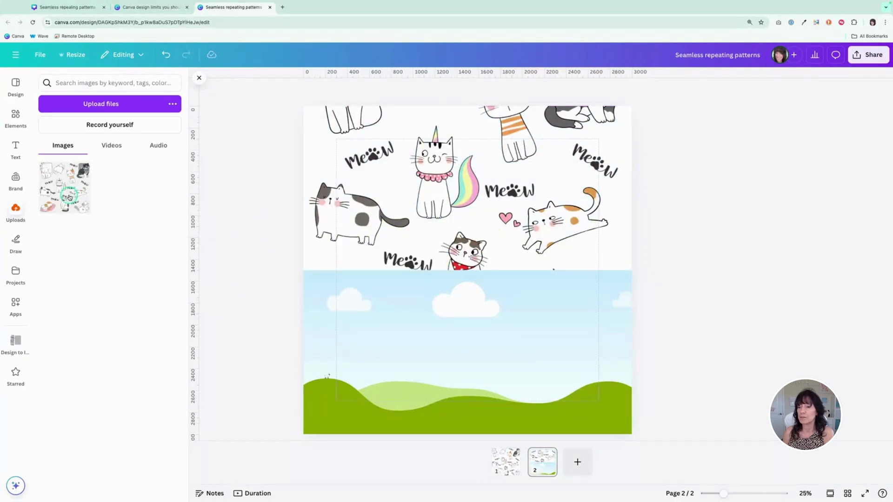
pyautogui.moveTo(63, 188); pyautogui.dragTo(335, 339)
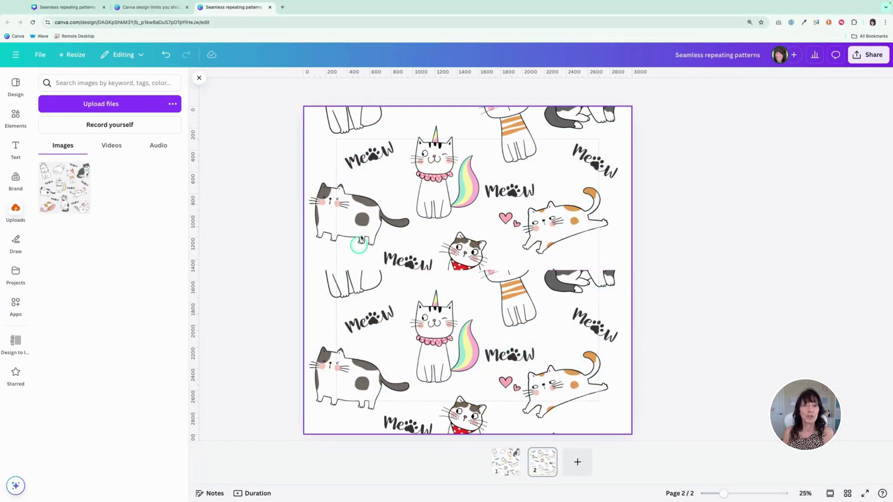
pyautogui.click(283, 259)
# Reposition the images inside the grid so the upper cell shows the pattern's bottom half and the lower cell its top half.
pyautogui.click(479, 184)
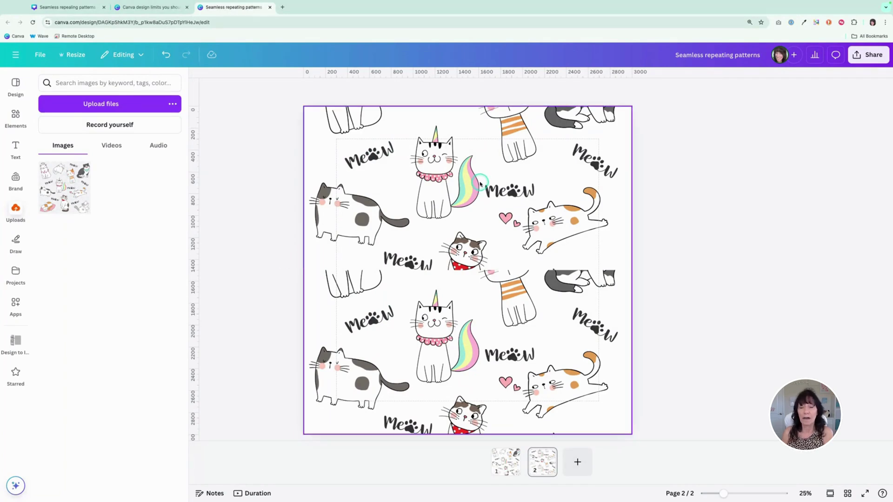
pyautogui.doubleClick(478, 184)
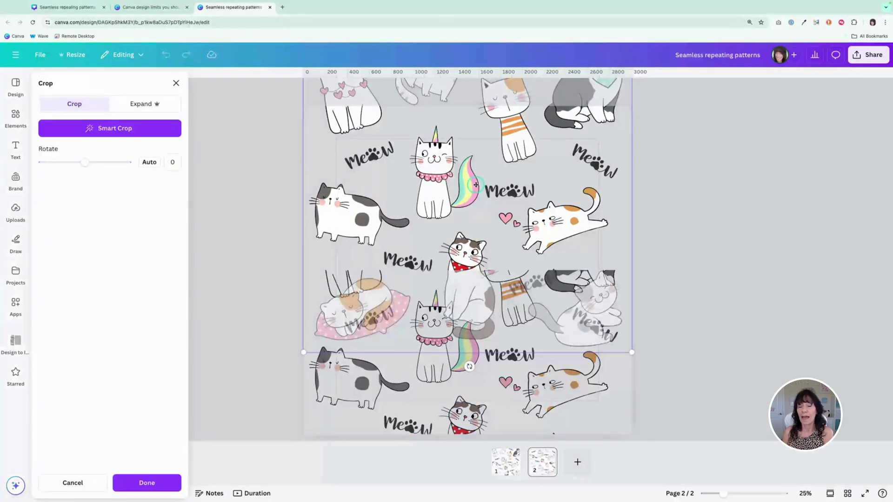
pyautogui.moveTo(478, 216); pyautogui.dragTo(475, 101)
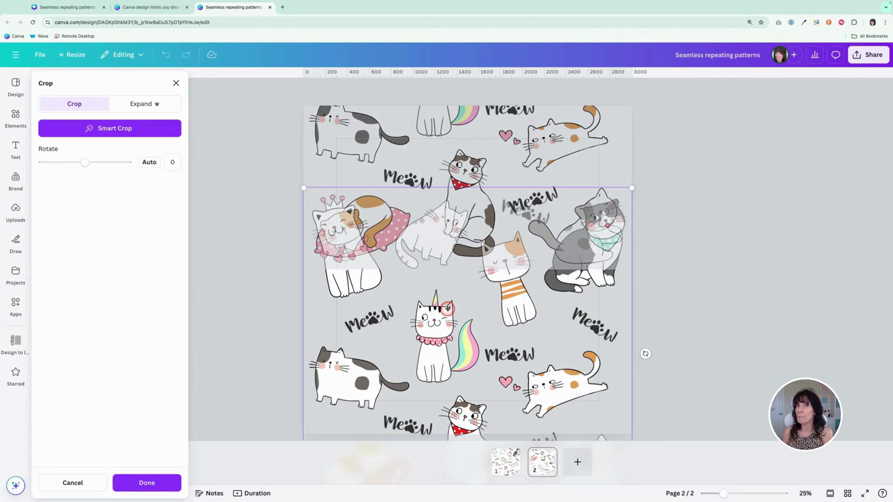
pyautogui.click(240, 331)
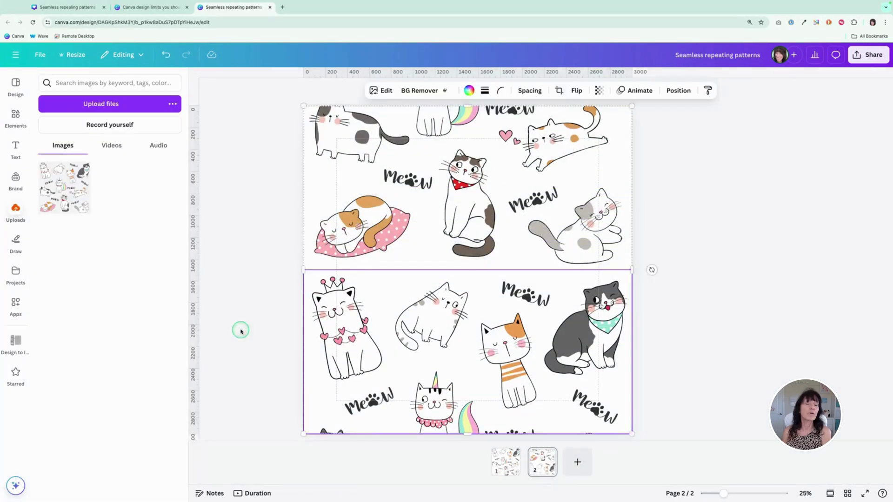
pyautogui.click(241, 331)
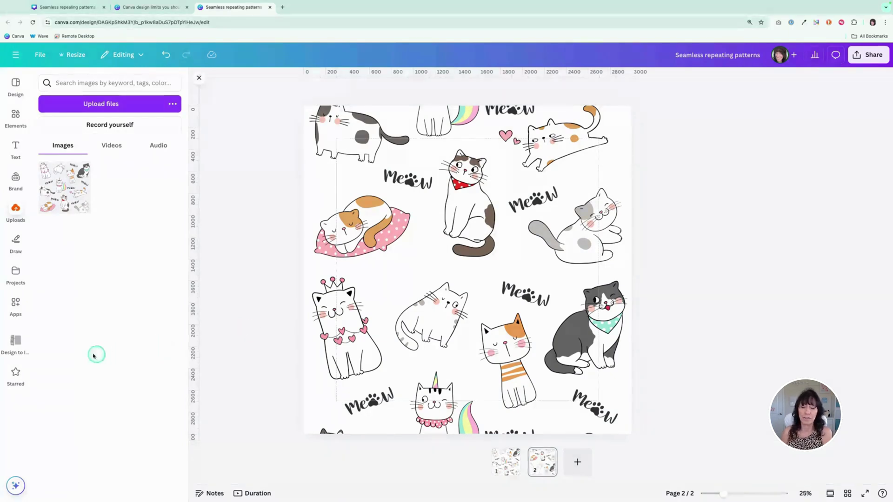
# Set up a Design to Image conversion as a PNG at size 3.125 with a transparent background.
pyautogui.click(15, 342)
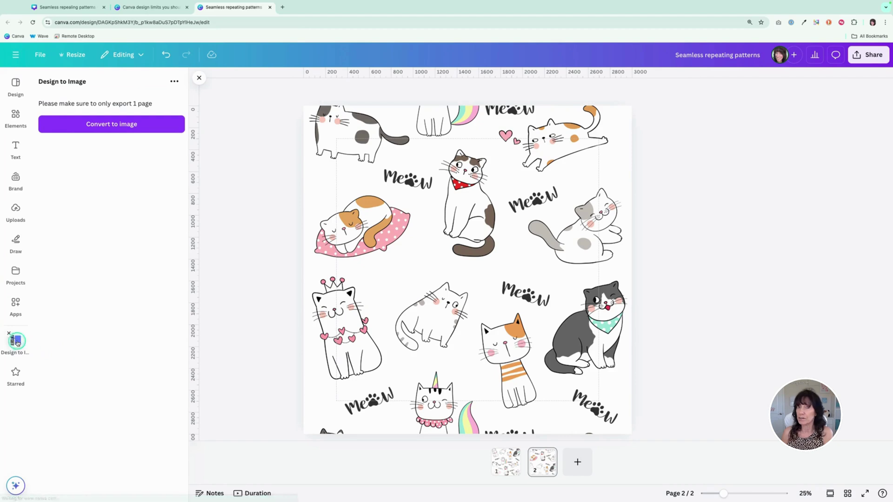
pyautogui.click(142, 126)
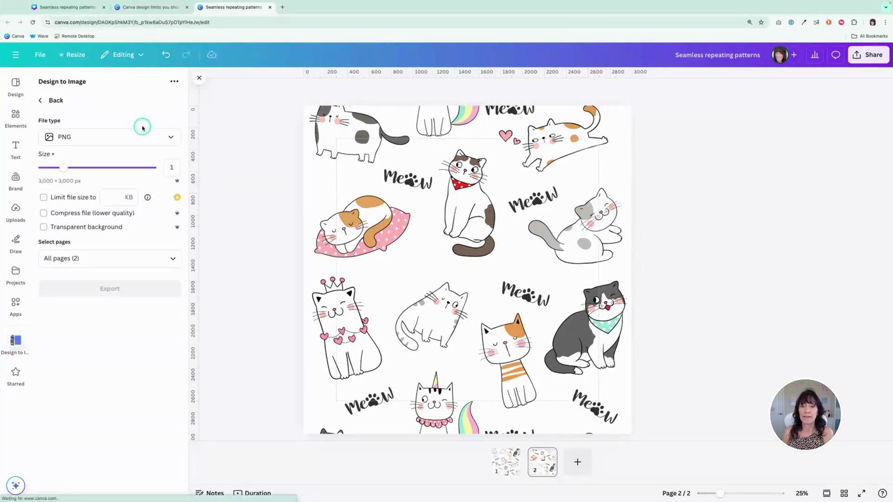
pyautogui.click(63, 169)
pyautogui.moveTo(63, 169); pyautogui.dragTo(169, 171)
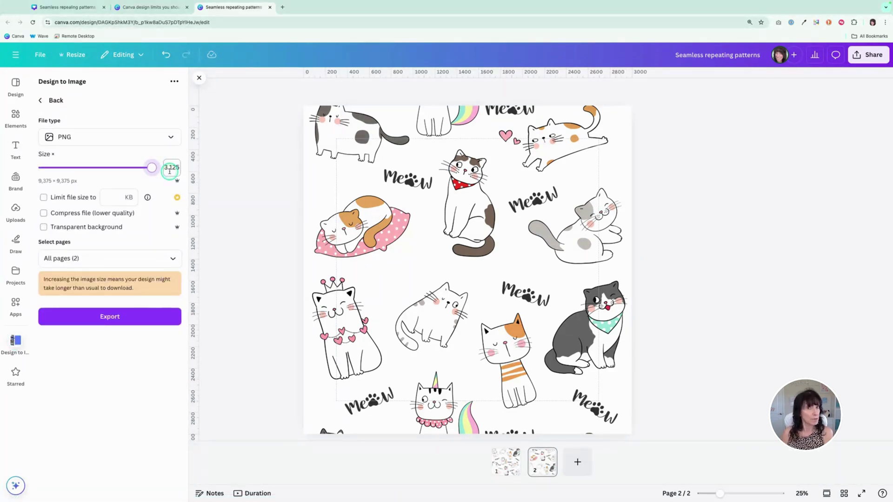
pyautogui.click(44, 228)
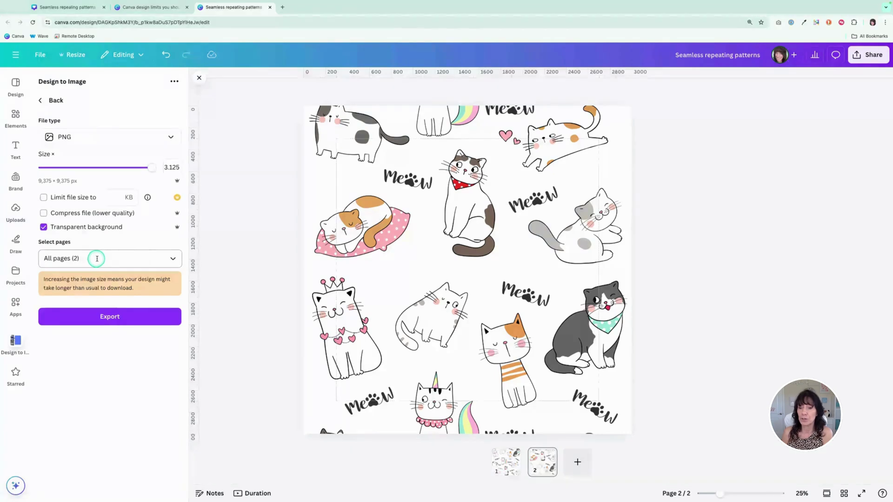
# Limit the image conversion to page 2 only and export it to the uploads library.
pyautogui.click(171, 259)
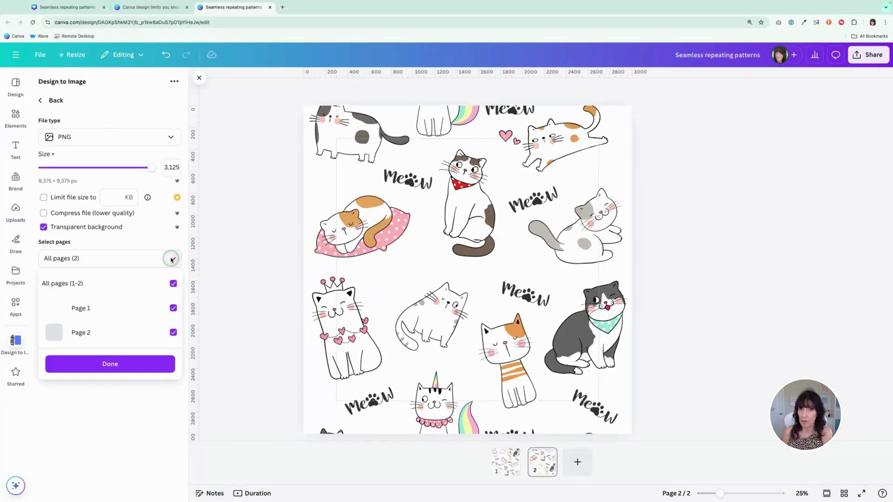
pyautogui.click(173, 283)
pyautogui.click(173, 333)
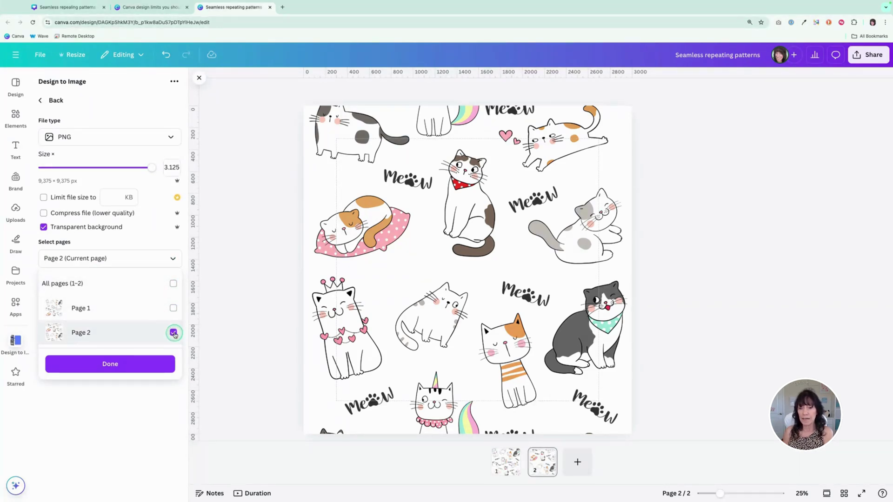
pyautogui.click(151, 364)
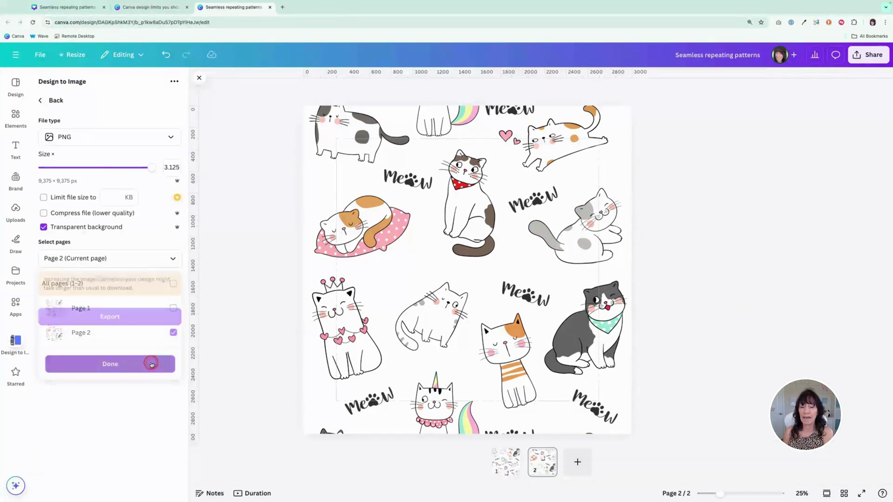
pyautogui.click(151, 319)
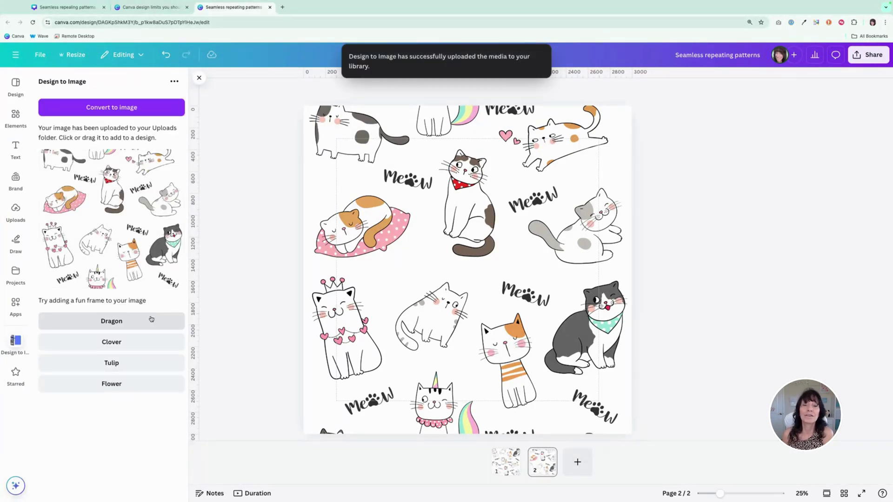
pyautogui.click(221, 322)
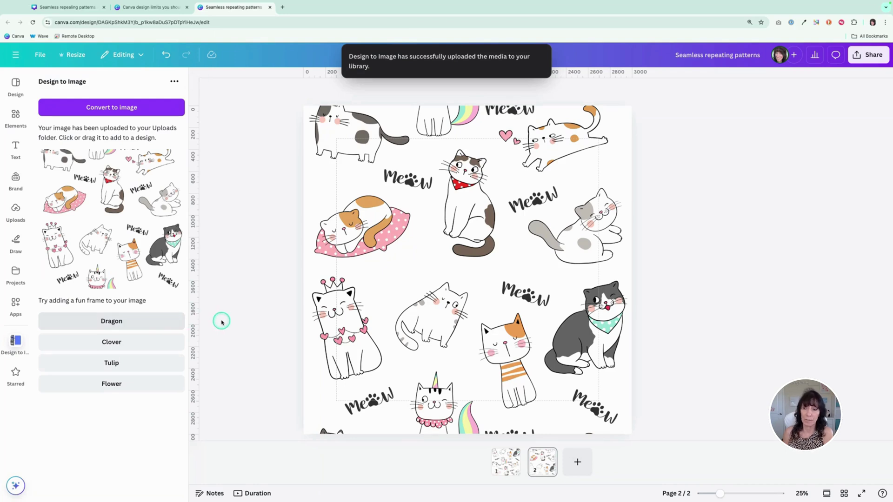
# Reload the design in the browser and reopen the uploaded images to refresh the library.
pyautogui.click(13, 217)
pyautogui.click(15, 208)
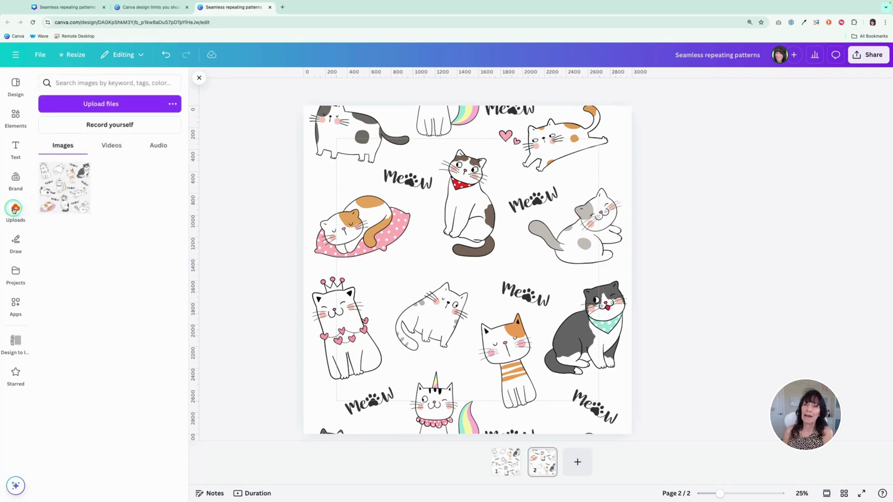
pyautogui.click(32, 22)
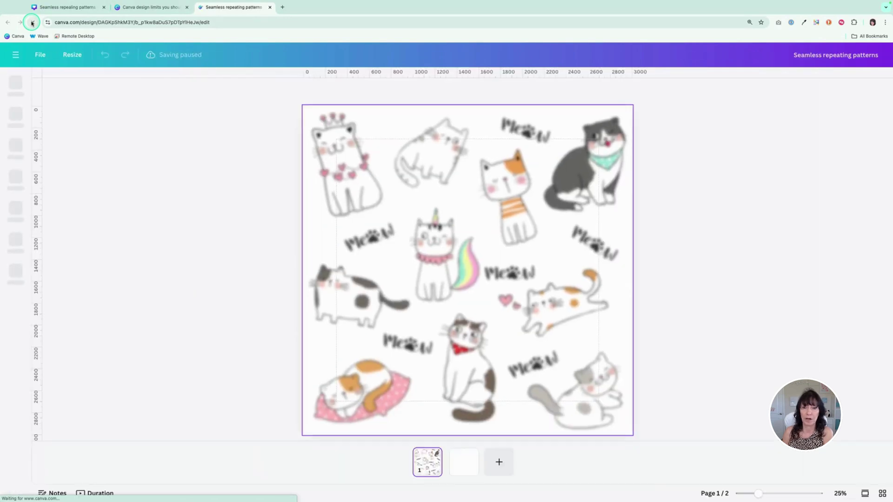
pyautogui.click(16, 208)
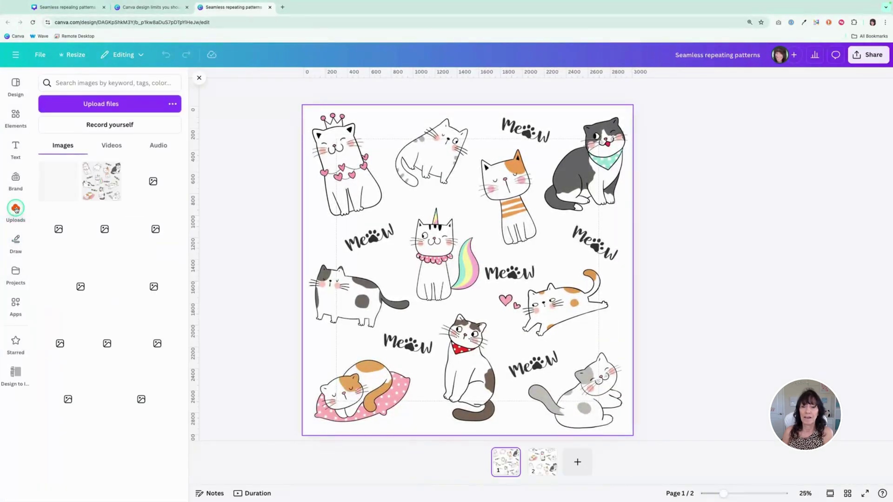
pyautogui.click(242, 275)
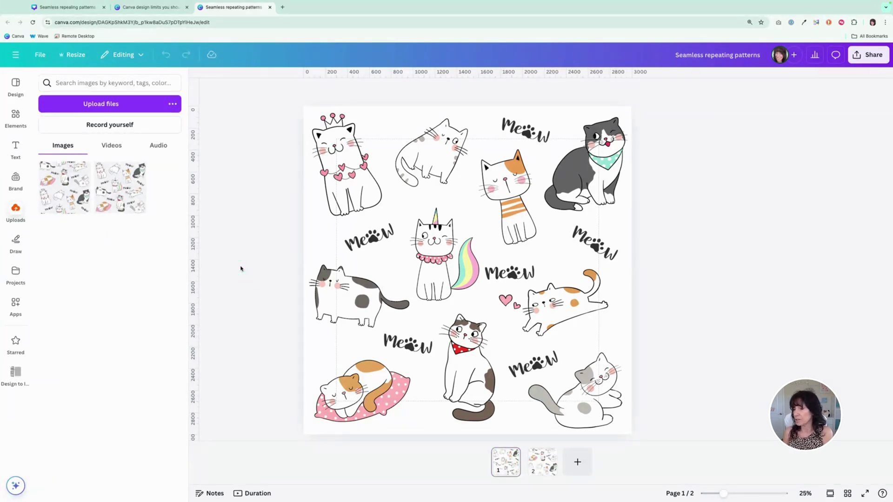
# Add a blank third page and fill it with the grid of two equal side-by-side columns.
pyautogui.click(577, 462)
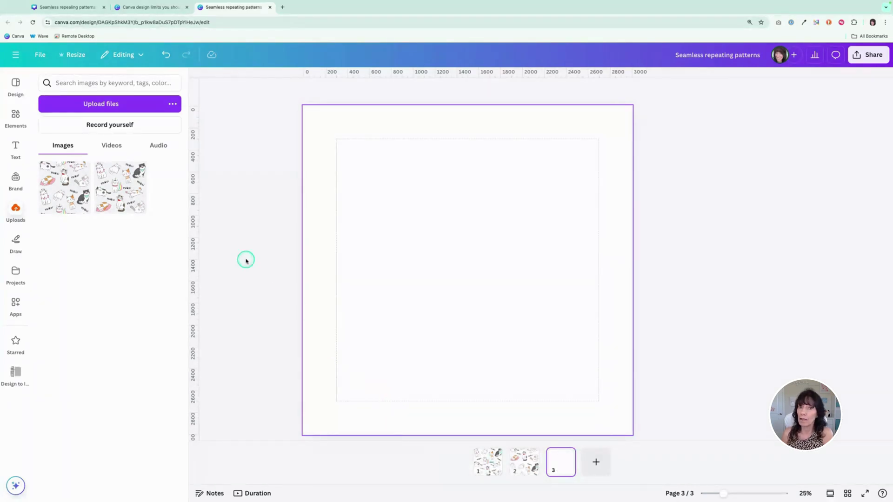
pyautogui.click(16, 117)
pyautogui.scroll(-6, 114, 219)
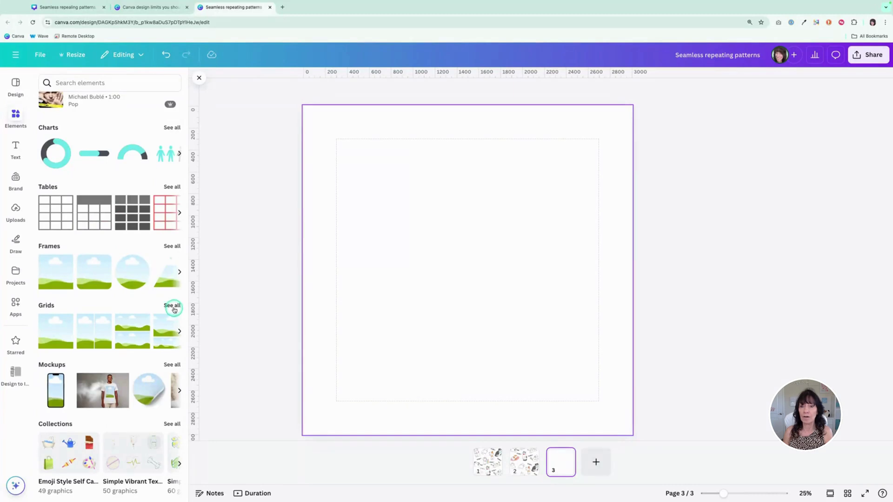
pyautogui.click(173, 306)
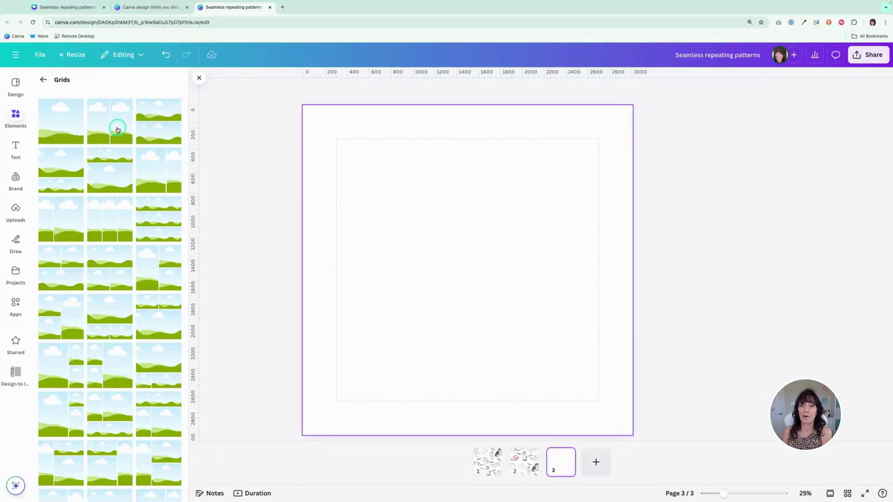
pyautogui.click(111, 121)
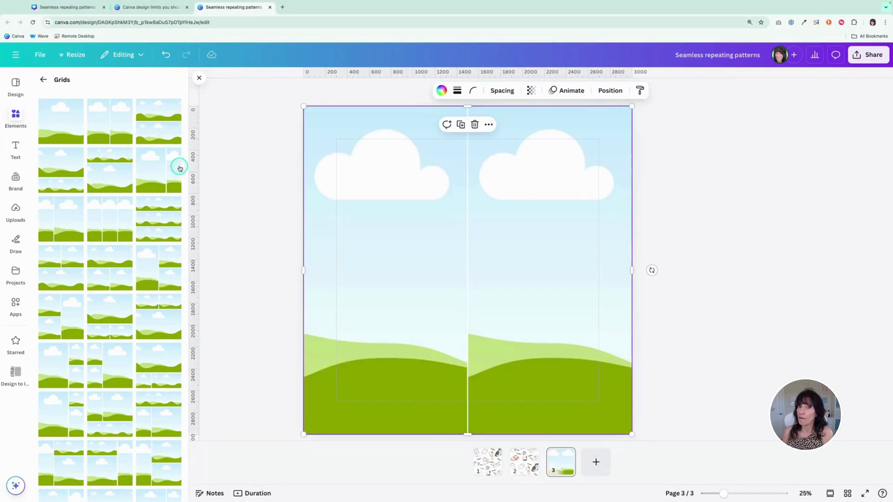
# Remove the spacing between the two grid columns on page 3.
pyautogui.click(499, 91)
pyautogui.moveTo(465, 127); pyautogui.dragTo(448, 126)
pyautogui.click(255, 188)
pyautogui.click(253, 189)
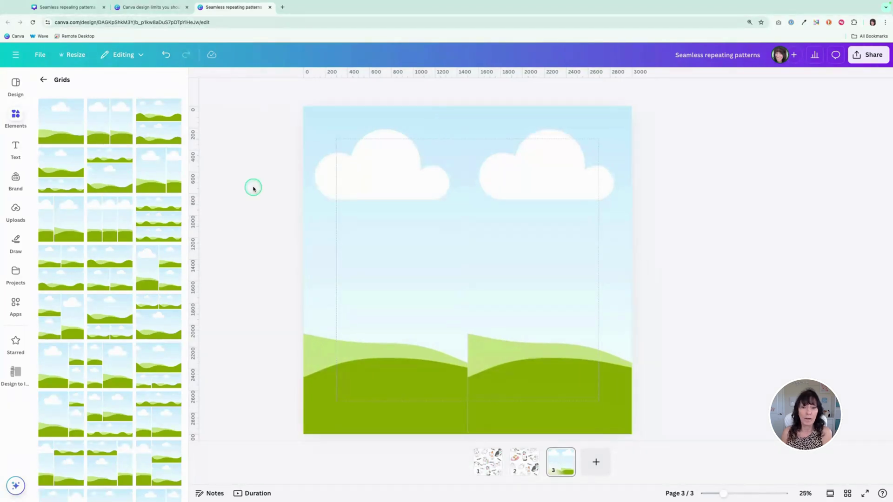
# Place the newly exported page 2 pattern image in both the left and right grid cells on page 3.
pyautogui.click(16, 210)
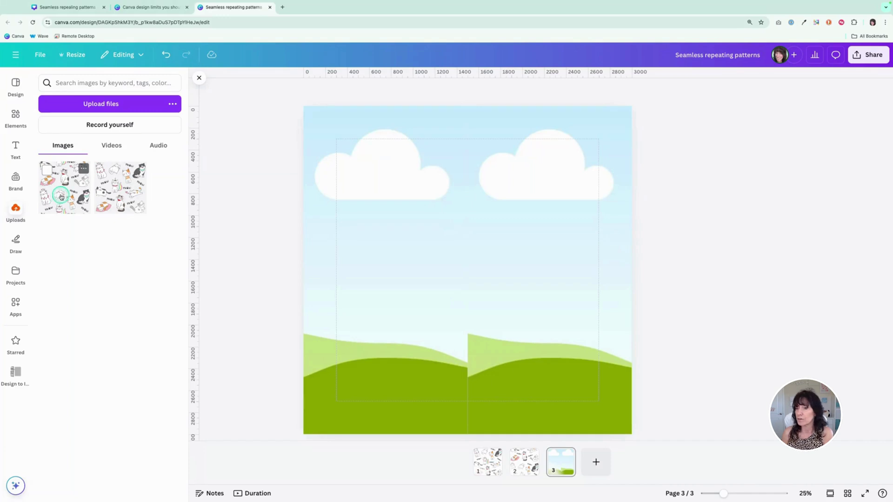
pyautogui.moveTo(60, 197); pyautogui.dragTo(328, 269)
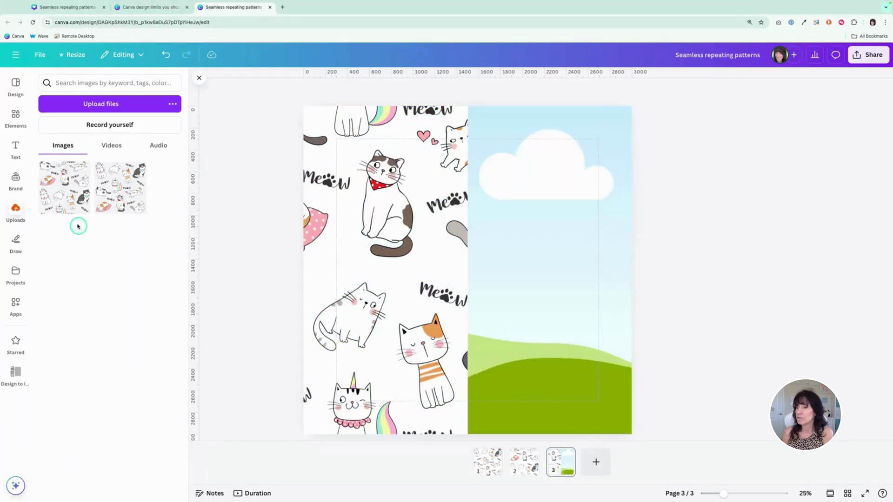
pyautogui.moveTo(65, 195); pyautogui.dragTo(538, 282)
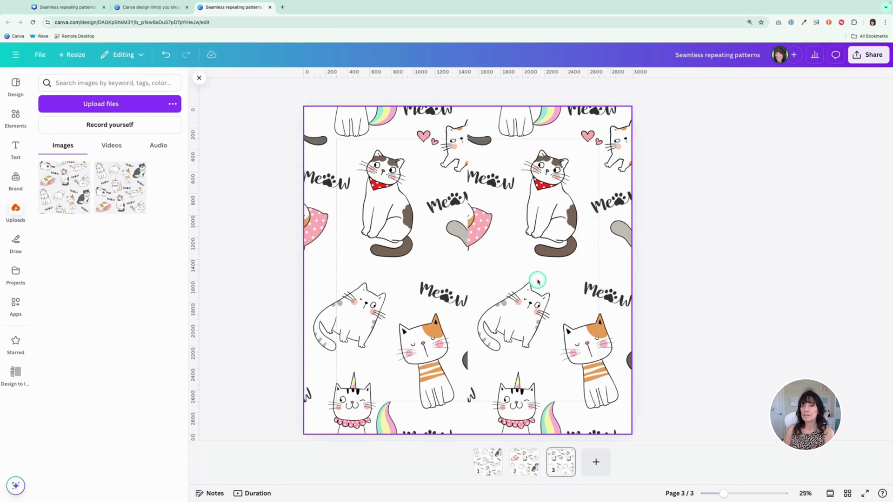
# Reposition the images inside the grid so the left cell shows the pattern's right half and the right cell its left half.
pyautogui.doubleClick(327, 288)
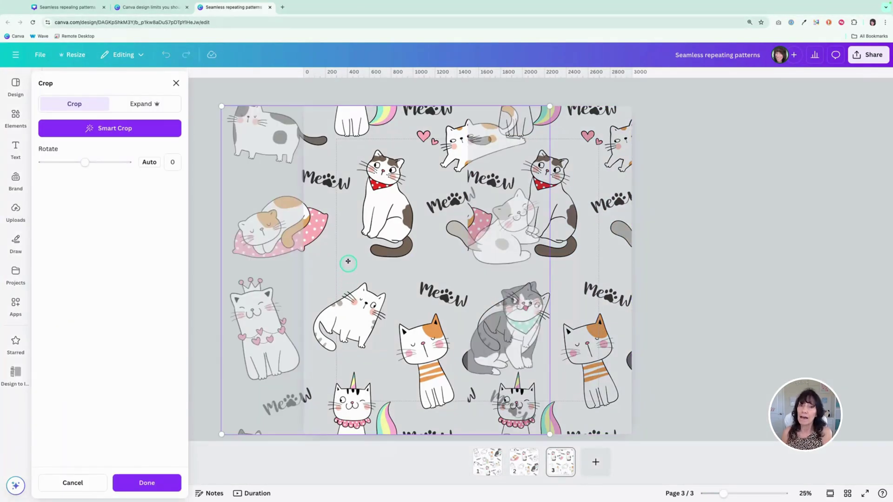
pyautogui.moveTo(433, 265); pyautogui.dragTo(276, 264)
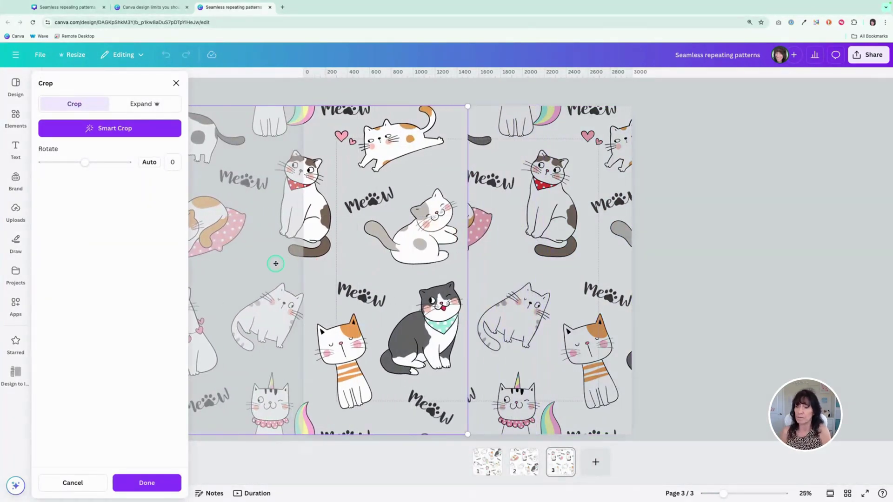
pyautogui.doubleClick(532, 259)
pyautogui.moveTo(490, 261); pyautogui.dragTo(614, 262)
pyautogui.click(254, 301)
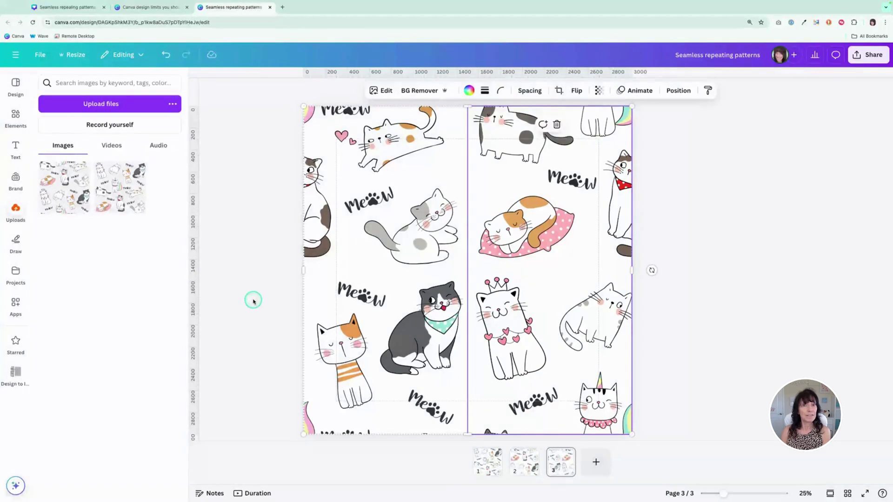
pyautogui.click(254, 301)
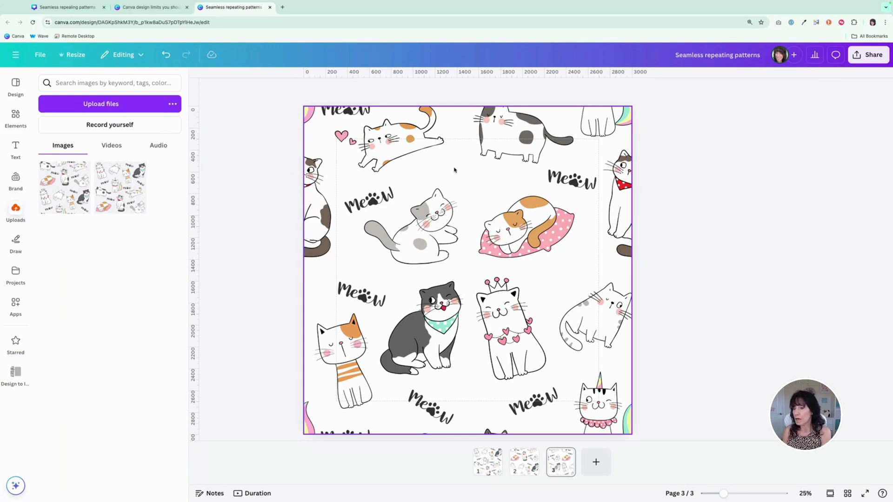
# Copy a Meow graphic from page 1 onto page 3 and place it nearly level in the gap above the sleeping cat.
pyautogui.click(489, 463)
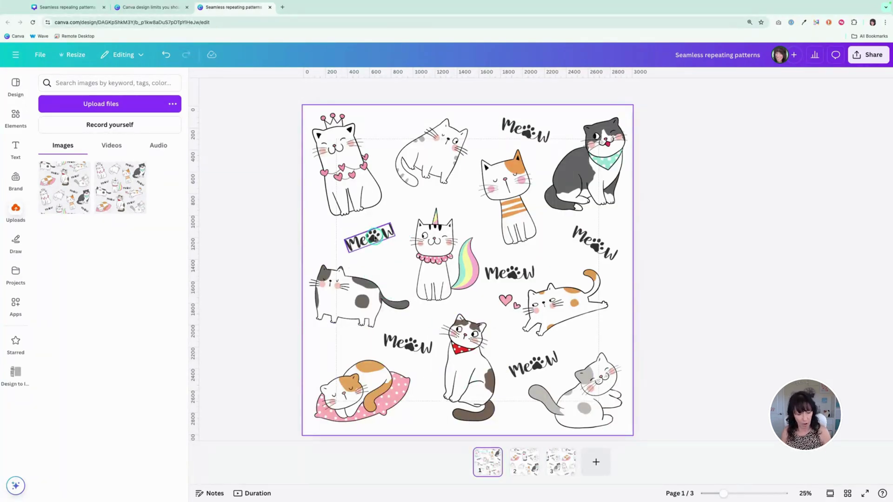
pyautogui.click(375, 238)
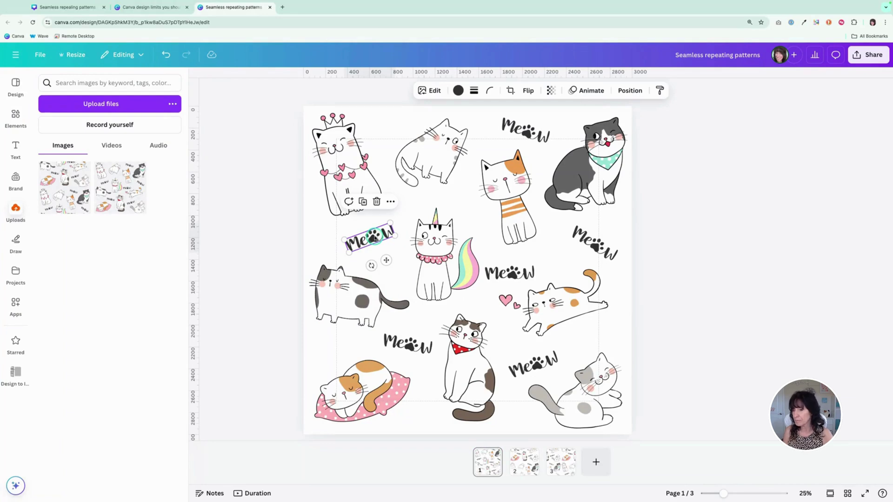
pyautogui.click(562, 468)
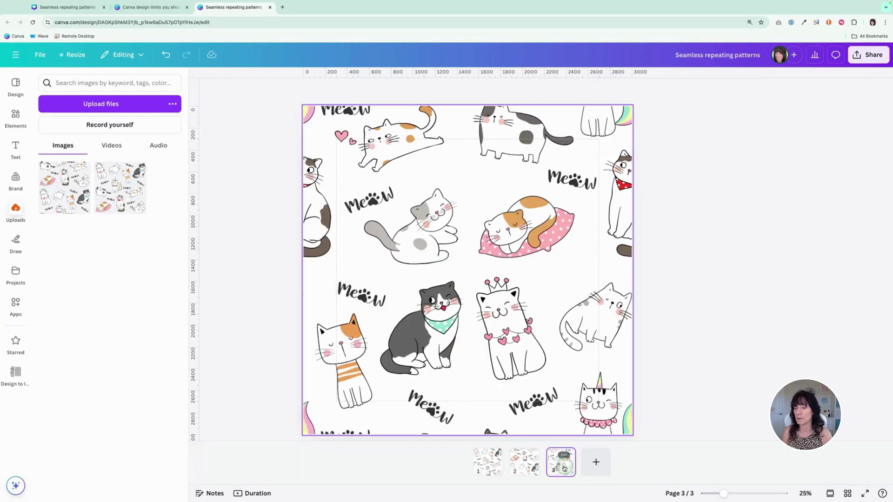
pyautogui.click(344, 200)
pyautogui.moveTo(386, 223); pyautogui.dragTo(477, 204)
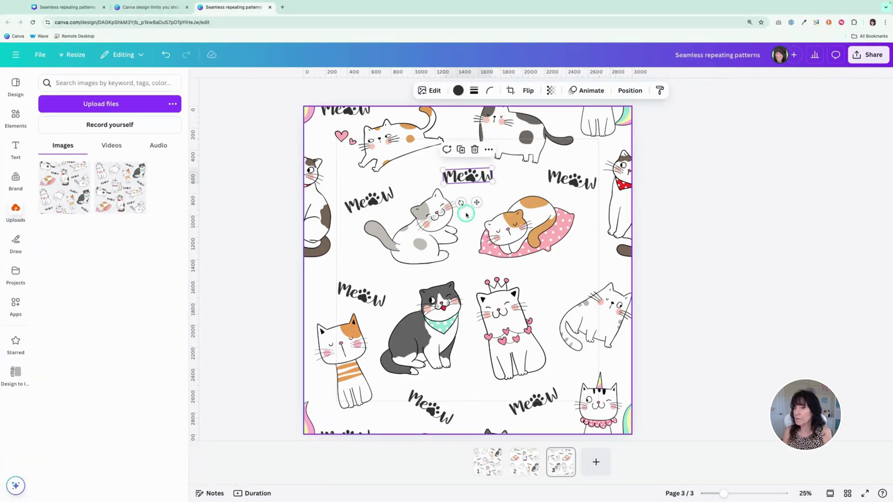
# Duplicate the Meow graphic and place the copy, tilted upward, in the gap above the white cat at the right edge.
pyautogui.hotkey('ctrl', 'd')
pyautogui.moveTo(477, 203); pyautogui.dragTo(576, 305)
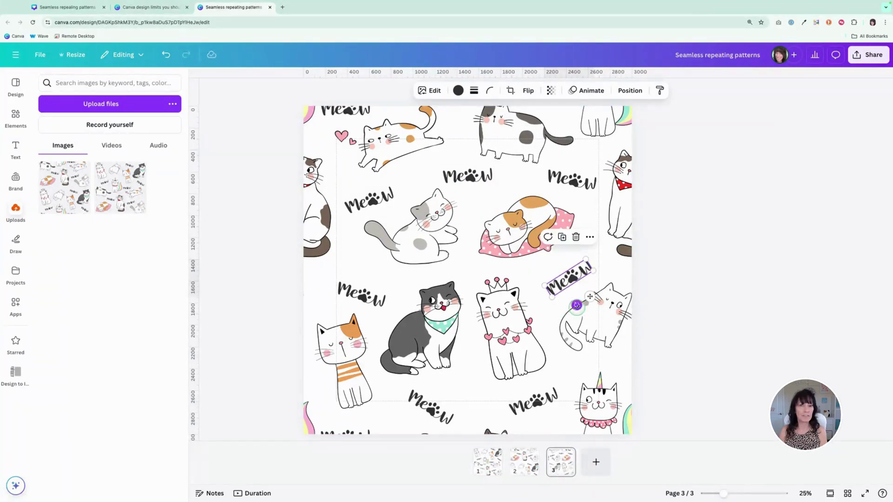
pyautogui.click(241, 295)
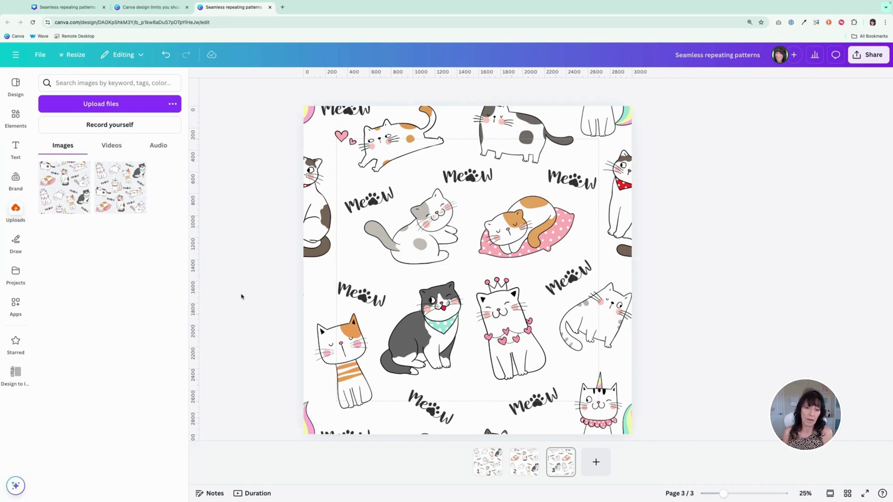
# Set up another Design to Image conversion as a PNG at size 3.125 with a transparent background.
pyautogui.click(27, 378)
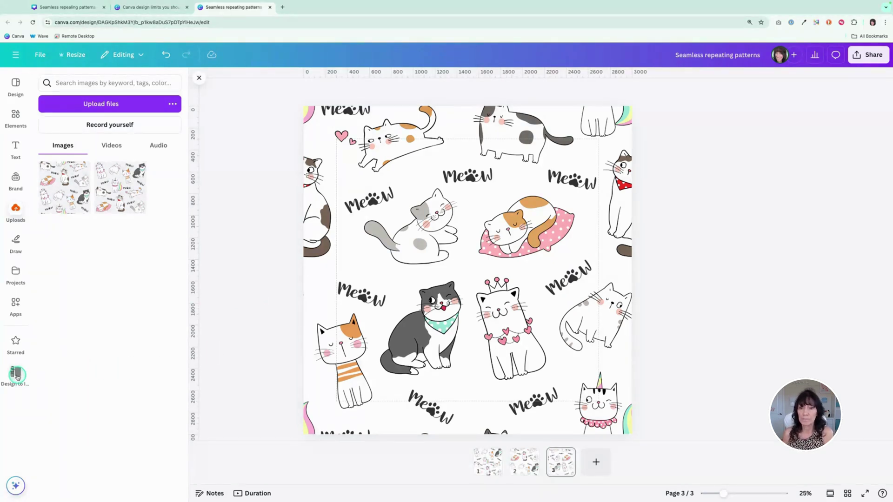
pyautogui.click(154, 126)
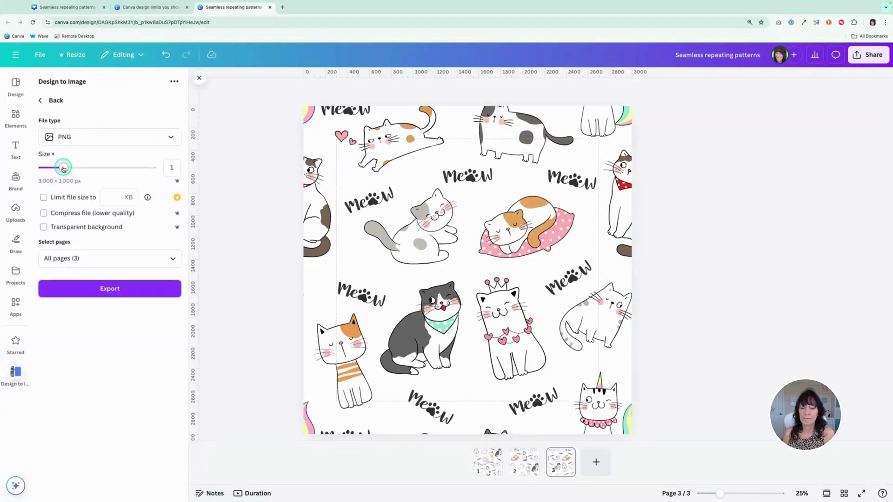
pyautogui.moveTo(63, 168); pyautogui.dragTo(233, 170)
pyautogui.click(44, 228)
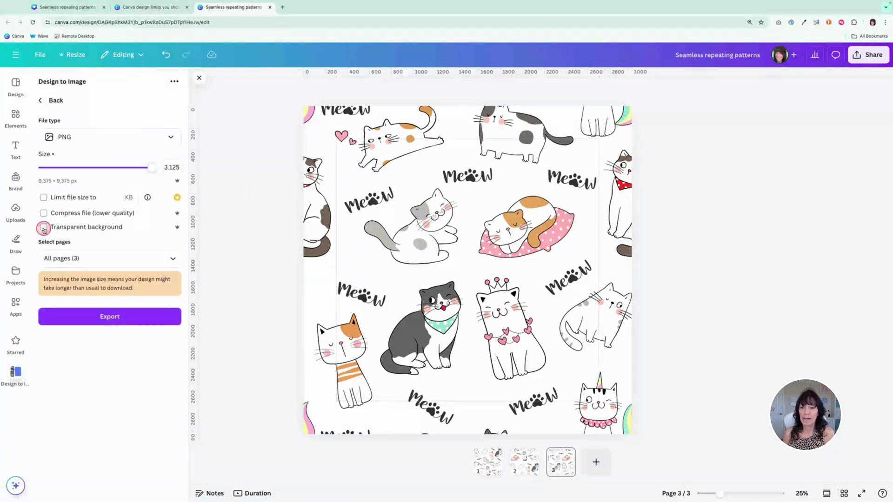
# Limit the Design to Image conversion to page 3 and export the transparent PNG to the uploads library.
pyautogui.click(173, 260)
pyautogui.click(174, 284)
pyautogui.click(173, 376)
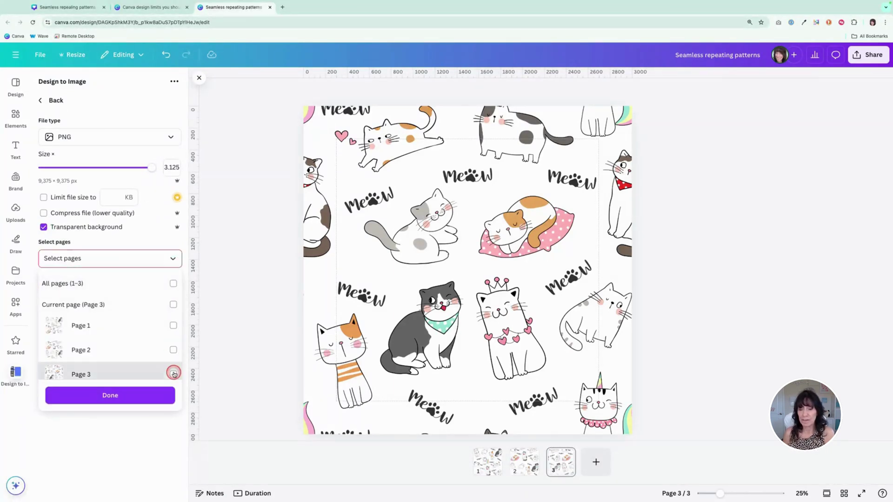
pyautogui.click(145, 393)
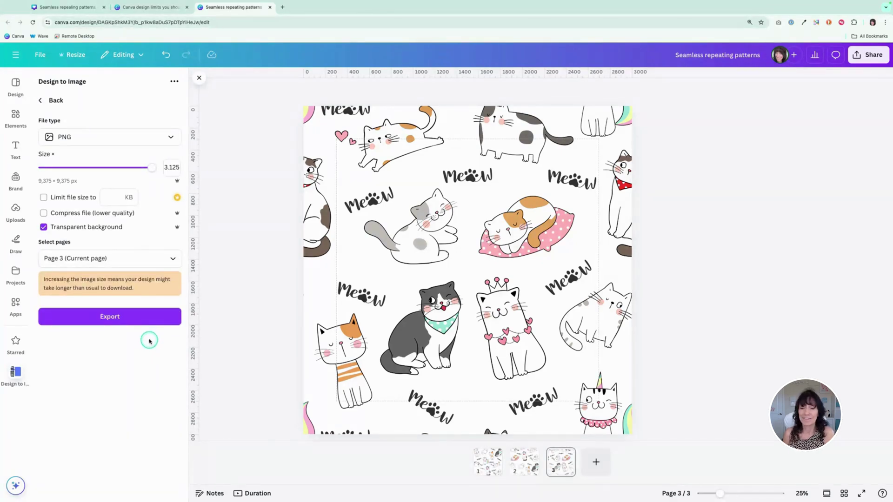
pyautogui.click(145, 317)
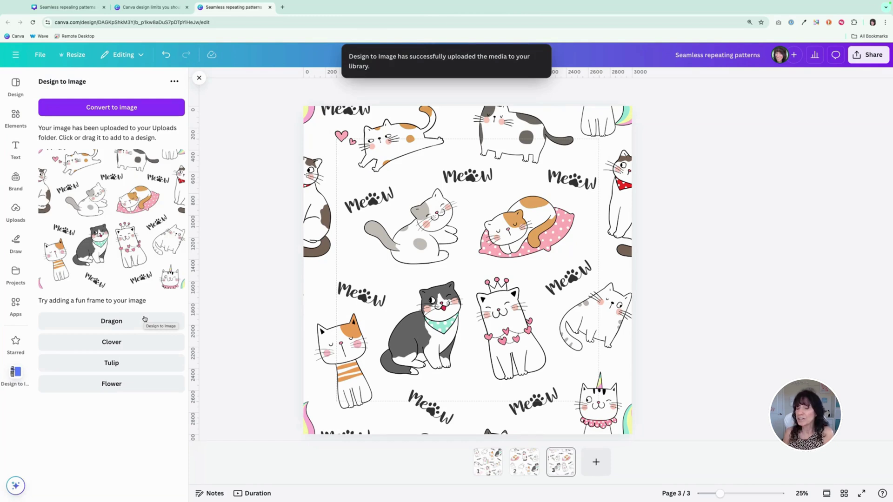
pyautogui.click(255, 302)
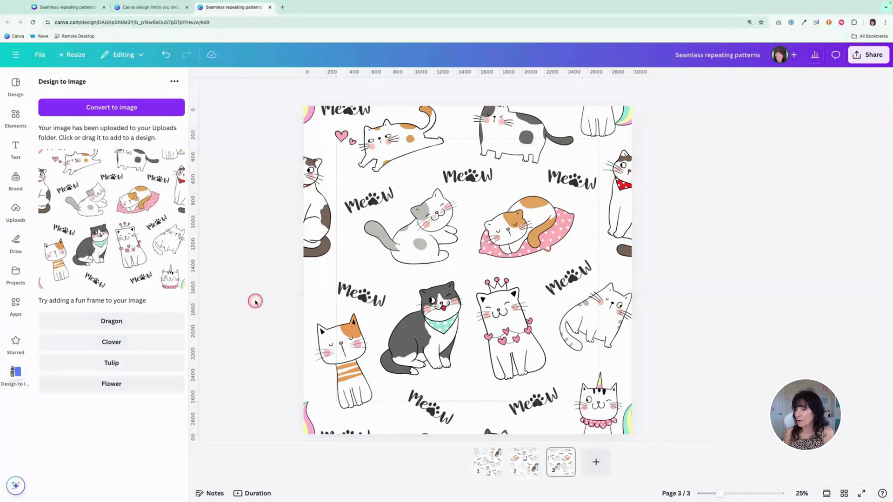
# Add a blank page 4, reload the editor to refresh the uploads, and place the newest pattern image on that page.
pyautogui.click(600, 466)
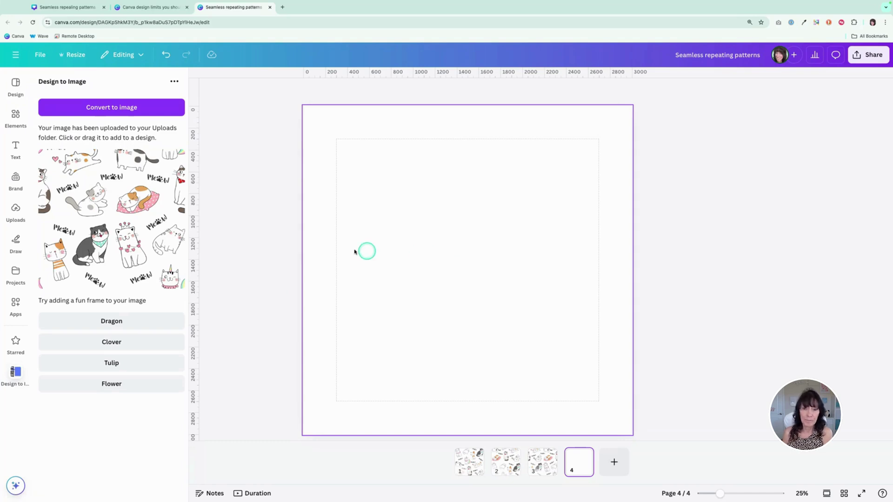
pyautogui.click(16, 213)
pyautogui.click(32, 22)
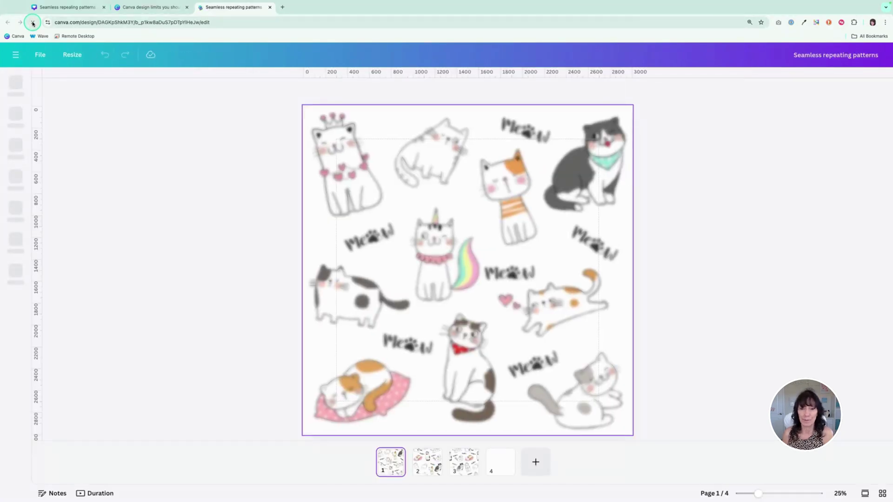
pyautogui.click(21, 230)
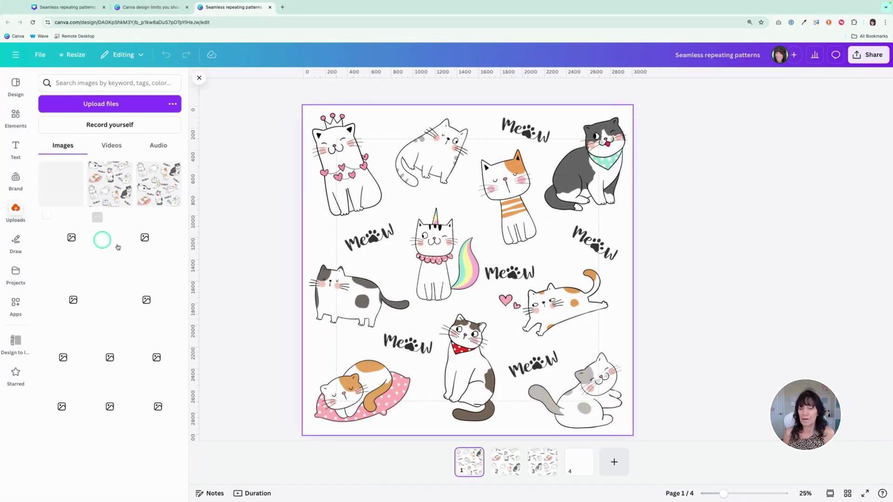
pyautogui.click(579, 462)
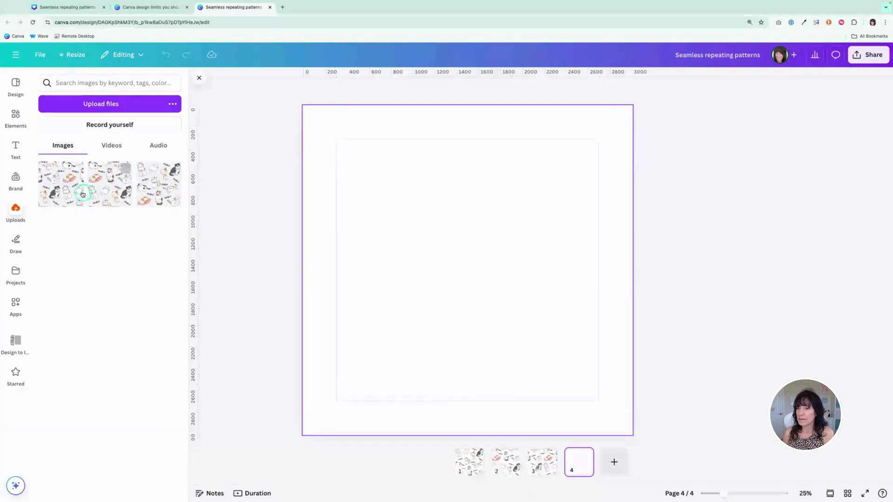
pyautogui.click(60, 188)
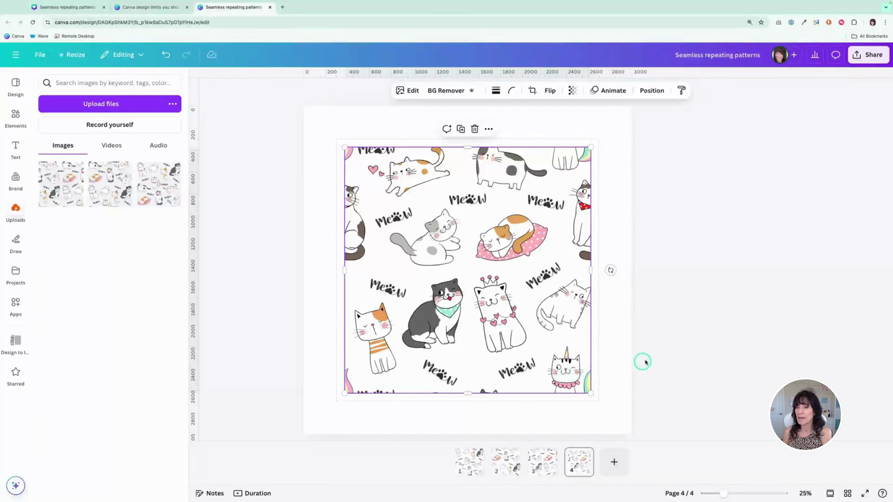
# Align the pattern image with page 4's top-left corner and shrink it to half the page's width and height.
pyautogui.click(313, 302)
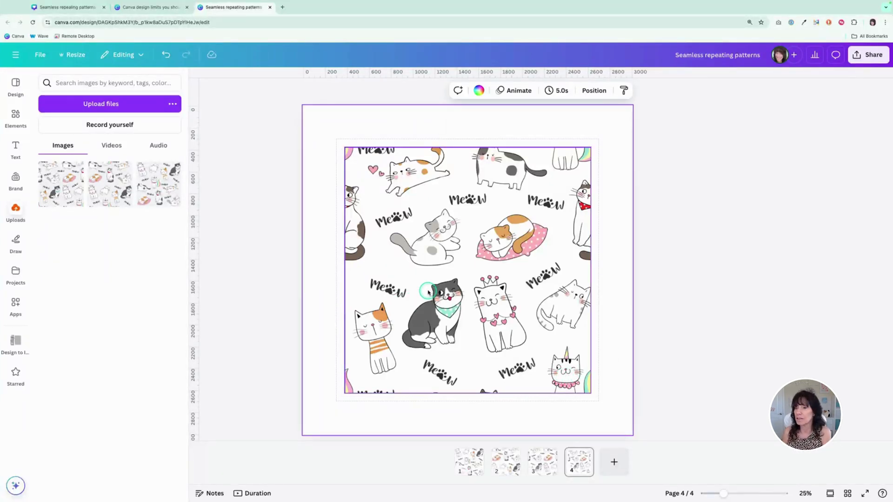
pyautogui.click(506, 247)
pyautogui.moveTo(507, 248); pyautogui.dragTo(465, 206)
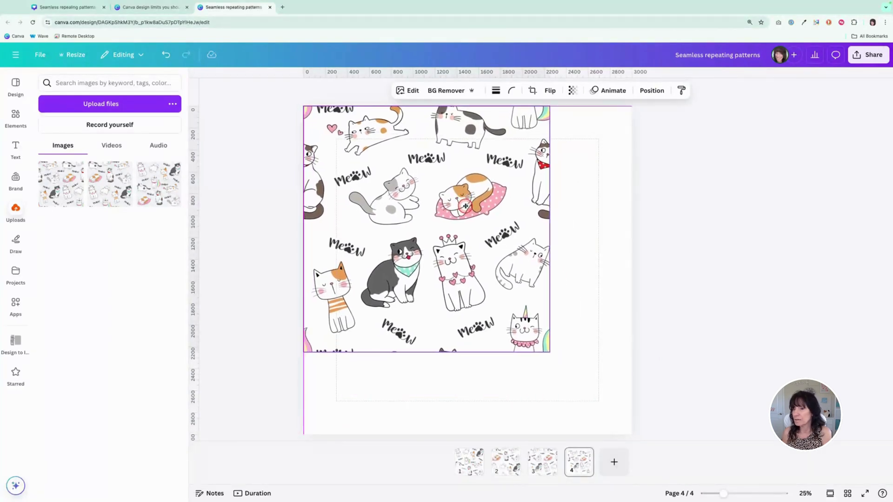
pyautogui.moveTo(519, 313); pyautogui.dragTo(515, 310)
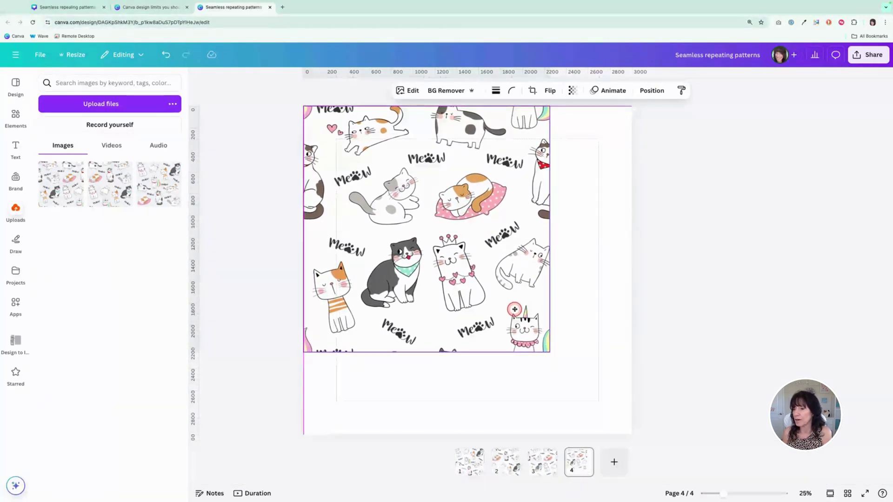
pyautogui.moveTo(554, 355); pyautogui.dragTo(474, 259)
pyautogui.click(427, 333)
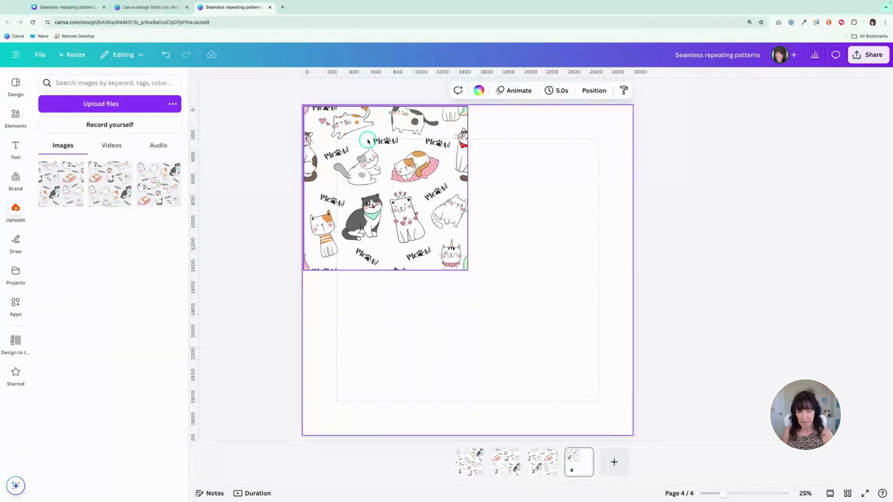
# Duplicate the small tile to fill page 4 with a two-by-two repeat and check the seams between the tiles.
pyautogui.click(372, 159)
pyautogui.hotkey('ctrl', 'd')
pyautogui.moveTo(564, 165); pyautogui.dragTo(516, 163)
pyautogui.click(539, 353)
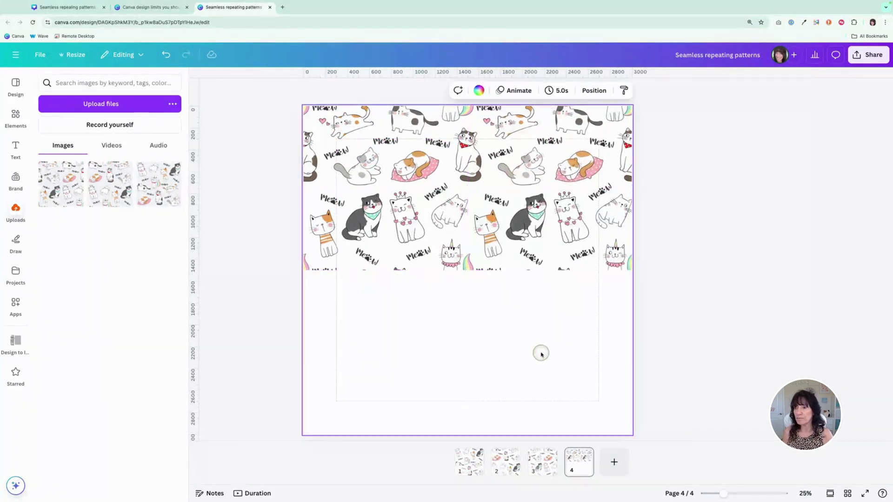
pyautogui.click(501, 347)
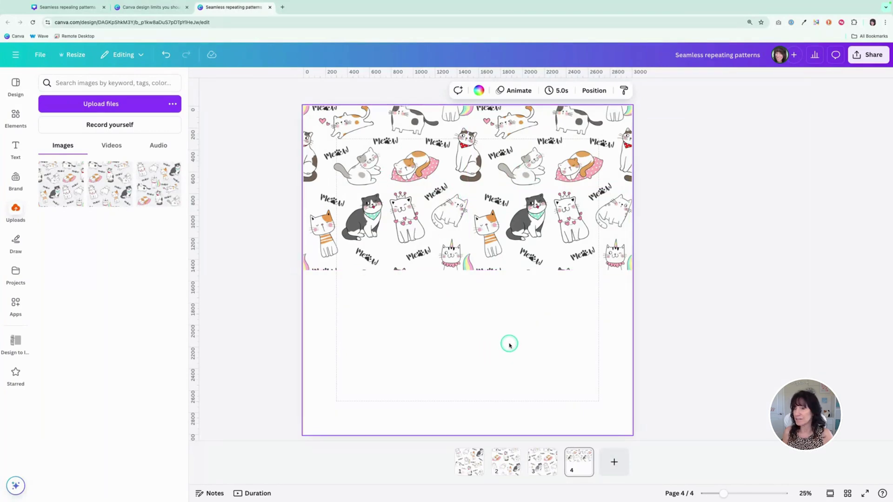
pyautogui.moveTo(536, 335); pyautogui.dragTo(417, 308)
pyautogui.click(262, 284)
pyautogui.click(417, 282)
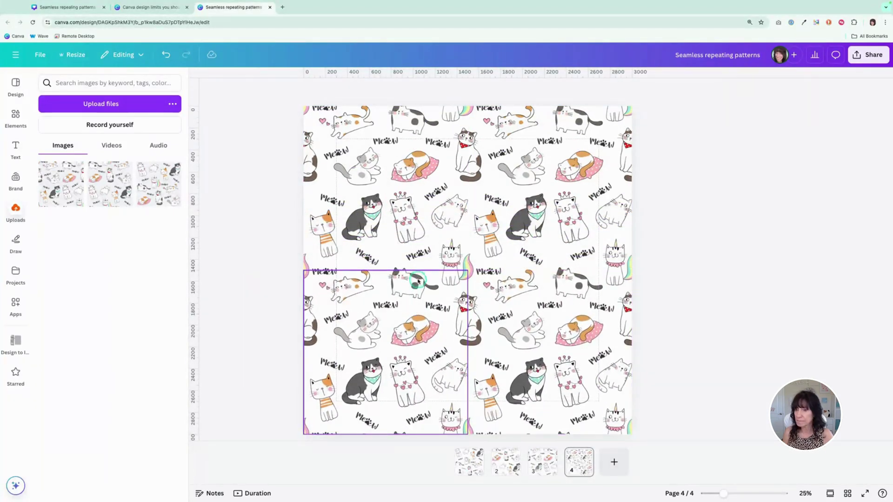
pyautogui.scroll(10, 419, 278)
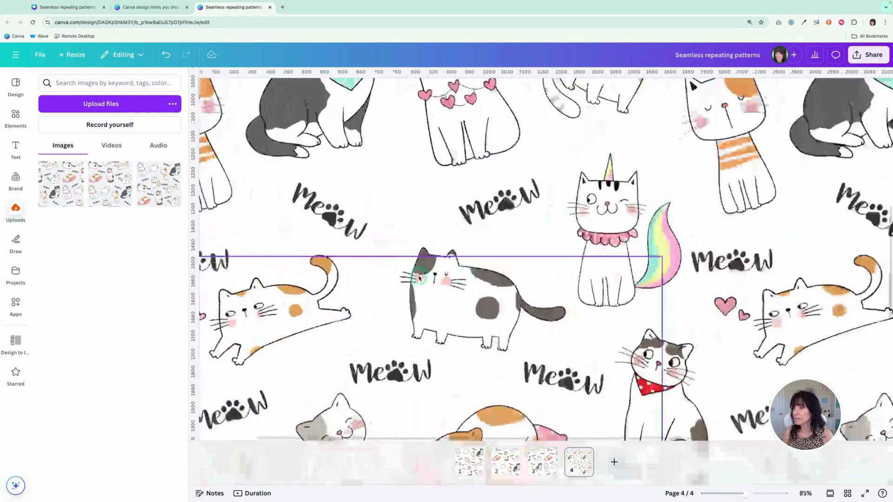
pyautogui.click(828, 191)
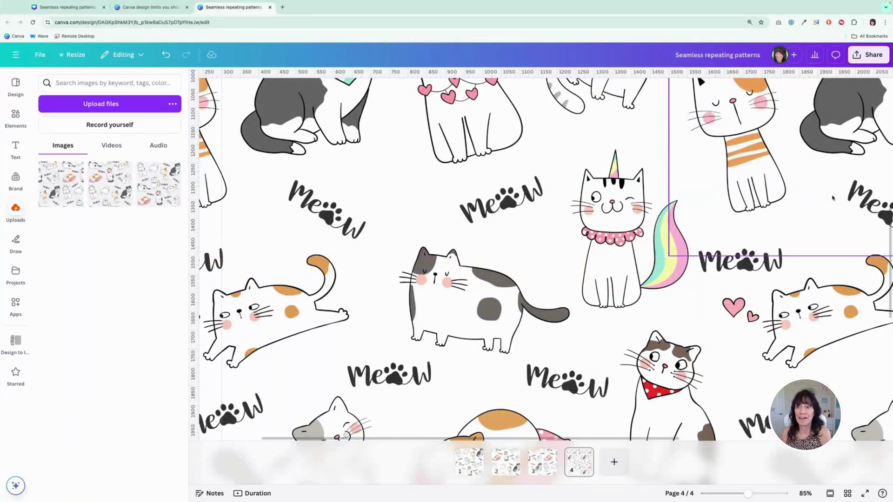
pyautogui.click(441, 204)
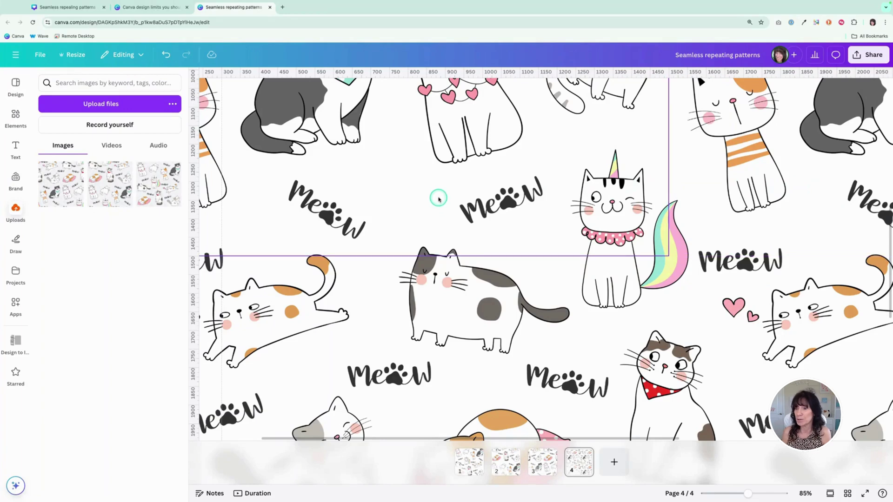
pyautogui.scroll(-10, 438, 199)
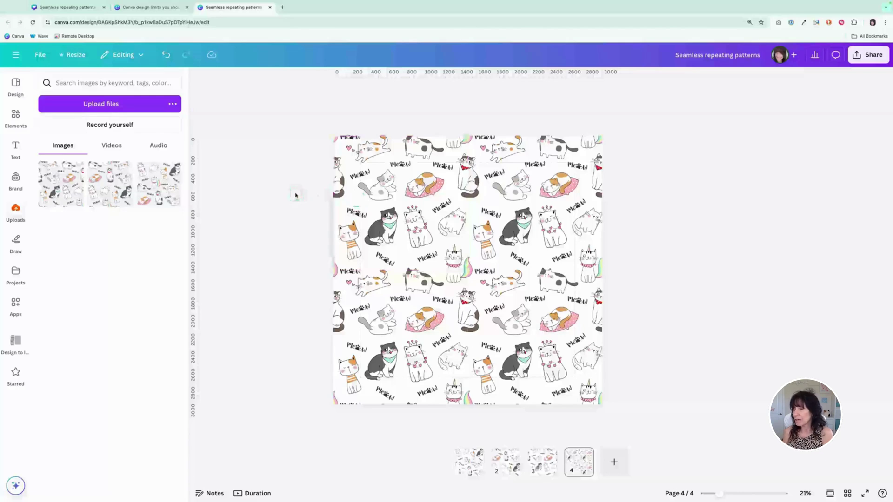
# Add a page 5, place the newest pattern image on it, and enlarge it to cover the whole page.
pyautogui.click(614, 462)
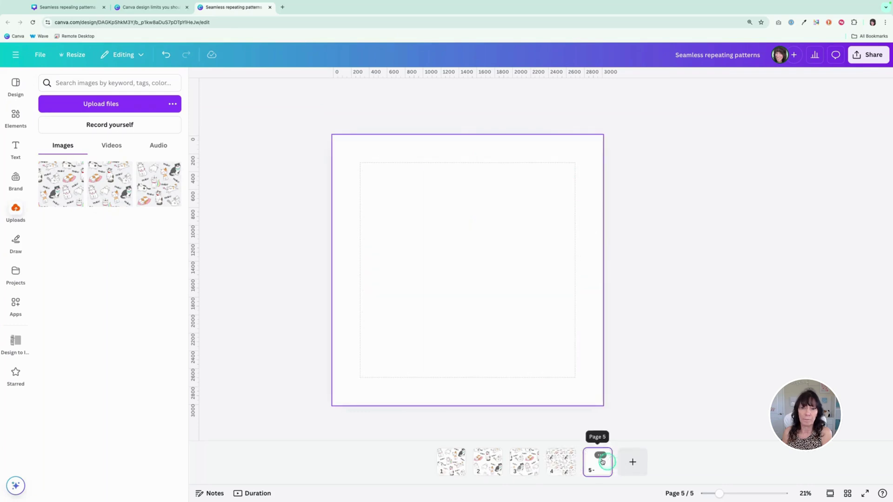
pyautogui.click(65, 187)
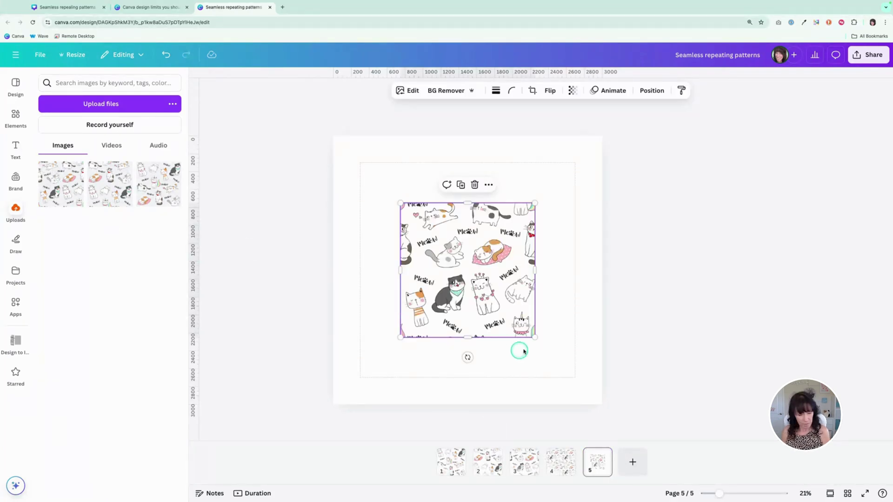
pyautogui.moveTo(534, 336); pyautogui.dragTo(597, 407)
pyautogui.click(687, 373)
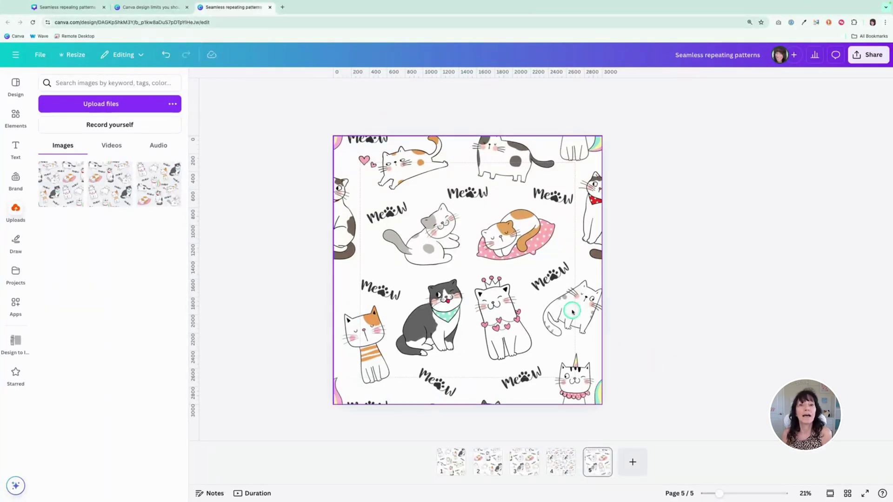
# Set page 5's background to the lightest teal in the first row of The Creative Kat Studio palette.
pyautogui.click(429, 198)
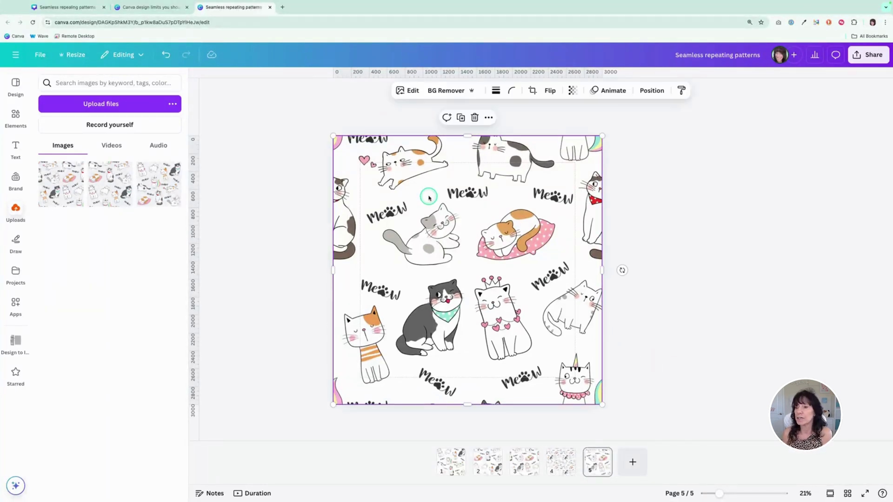
pyautogui.click(649, 93)
pyautogui.click(146, 103)
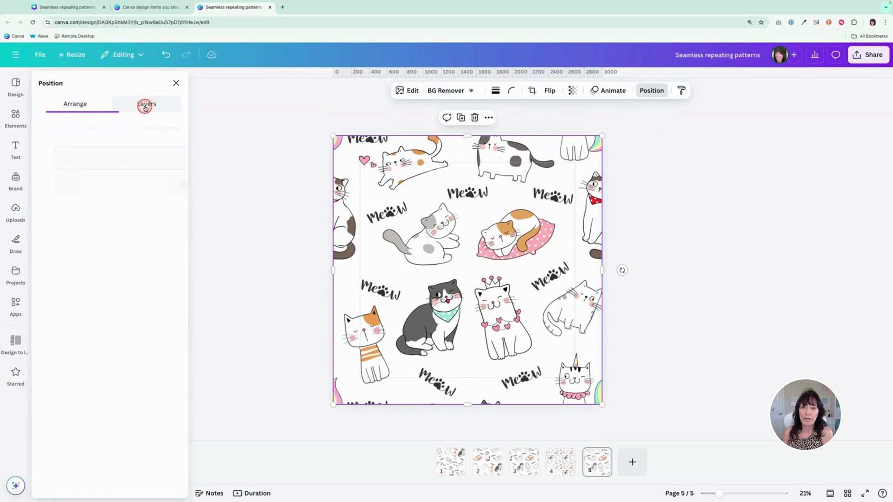
pyautogui.click(90, 183)
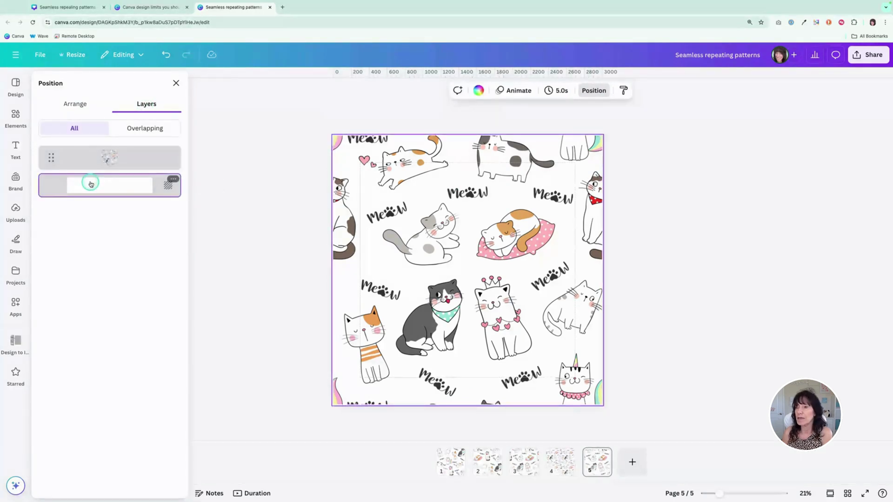
pyautogui.click(479, 90)
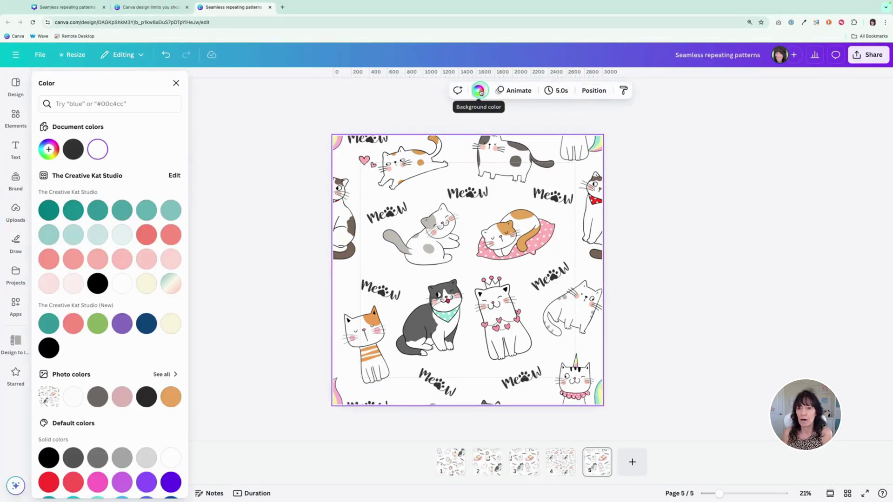
pyautogui.click(173, 212)
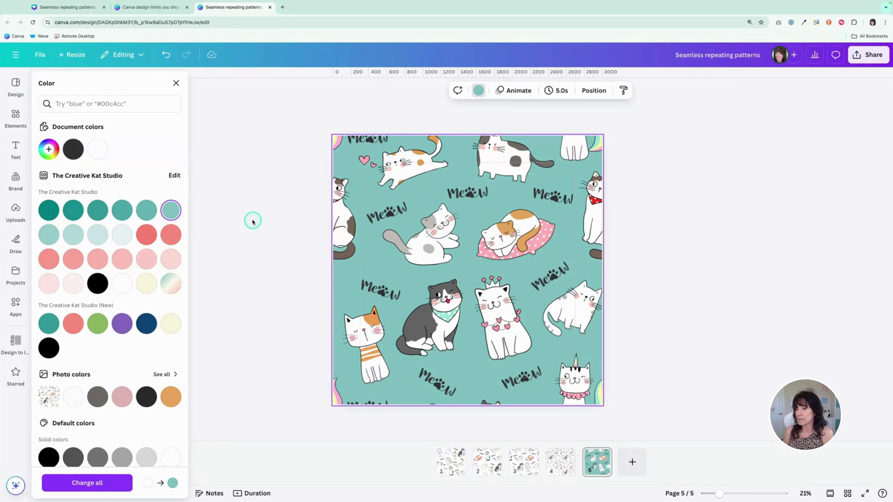
# On page 4, move the top-left tile aside, set the page background to the teal document color, and put the tile back.
pyautogui.click(561, 462)
pyautogui.click(374, 162)
pyautogui.moveTo(375, 163); pyautogui.dragTo(424, 206)
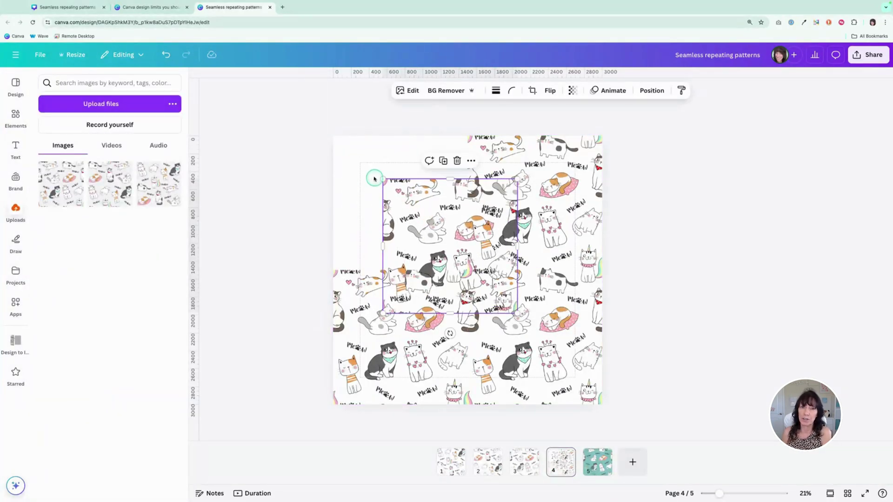
pyautogui.click(358, 157)
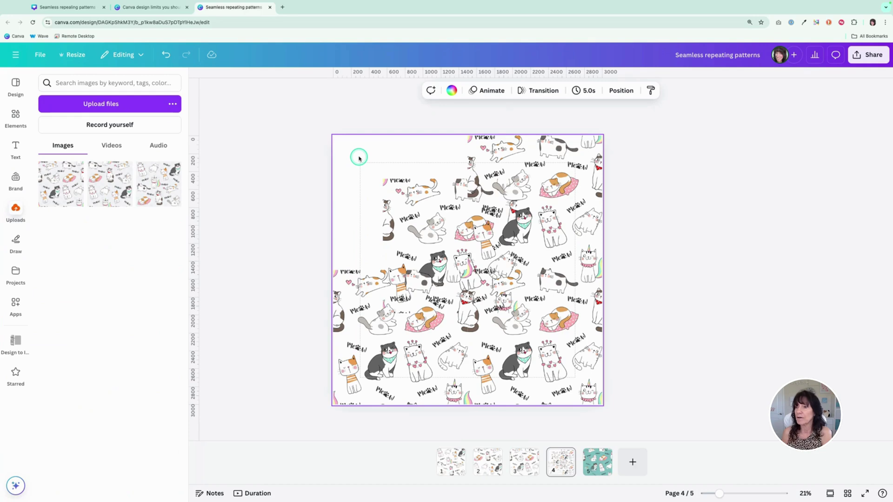
pyautogui.click(451, 90)
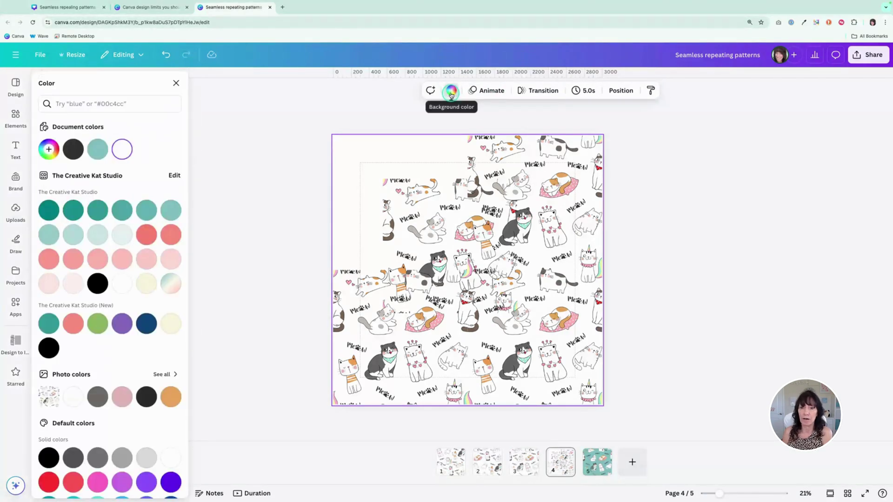
pyautogui.click(97, 149)
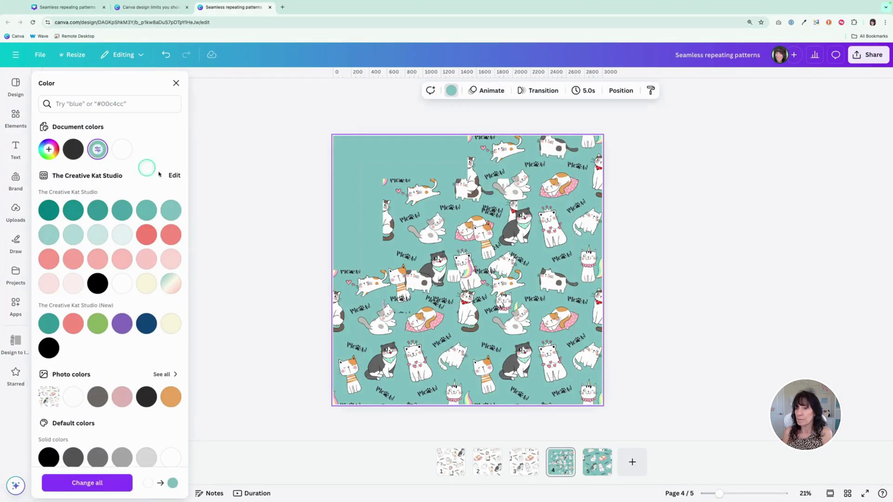
pyautogui.moveTo(404, 212); pyautogui.dragTo(366, 171)
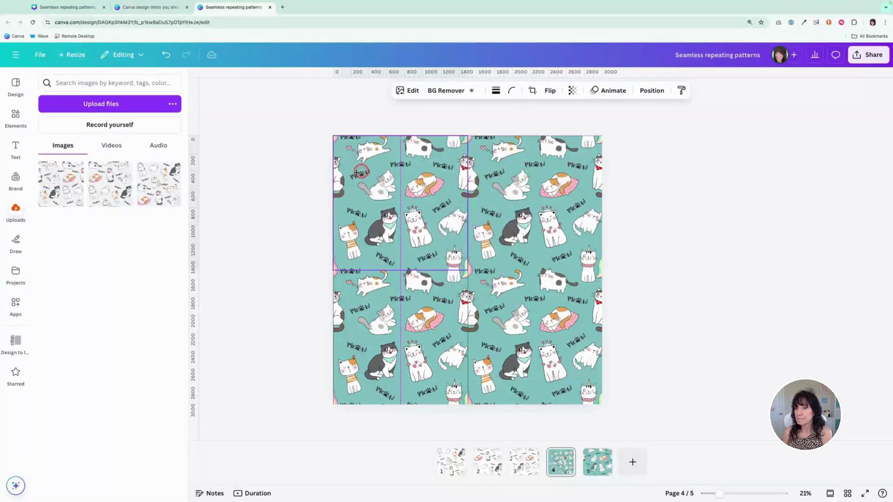
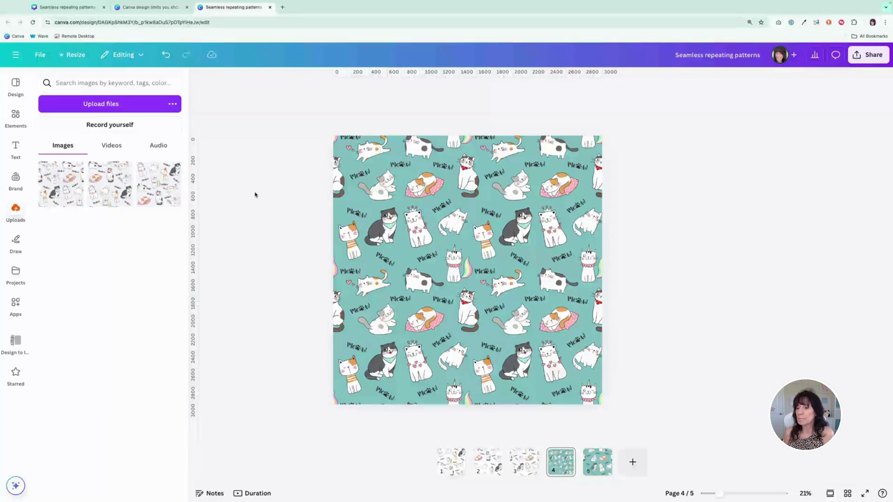
# On page 3, shift the Meow graphic below the two uppermost cats slightly up to adjust its spacing.
pyautogui.click(523, 472)
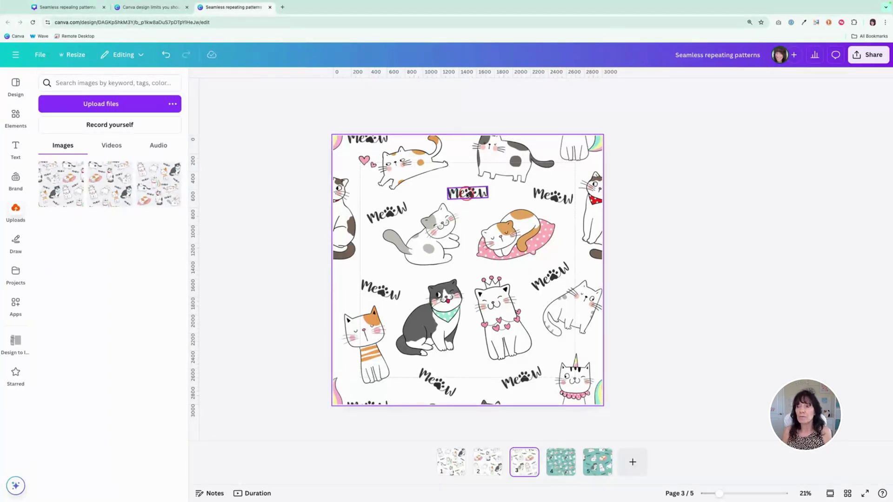
pyautogui.moveTo(462, 194)
pyautogui.mouseDown()
pyautogui.moveTo(407, 192)
pyautogui.moveTo(468, 195)
pyautogui.mouseUp()
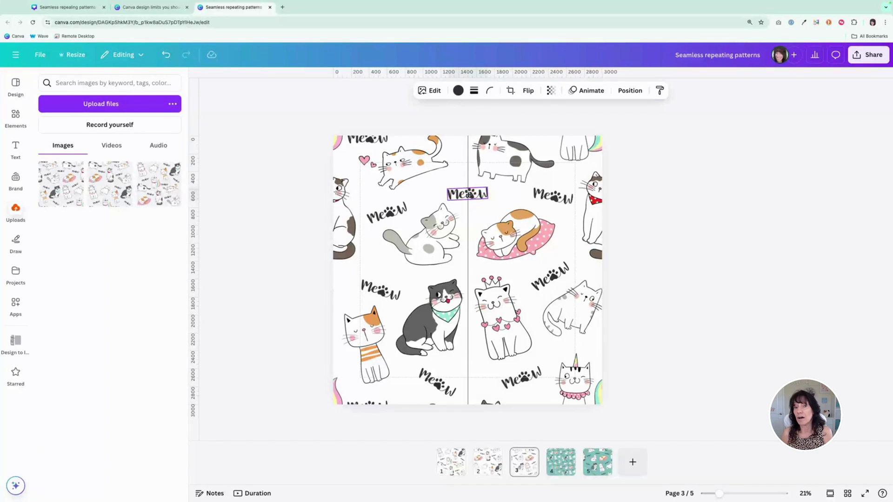
pyautogui.moveTo(469, 195)
pyautogui.mouseDown()
pyautogui.moveTo(458, 191)
pyautogui.moveTo(472, 180)
pyautogui.moveTo(466, 191)
pyautogui.moveTo(458, 185)
pyautogui.moveTo(466, 191)
pyautogui.mouseUp()
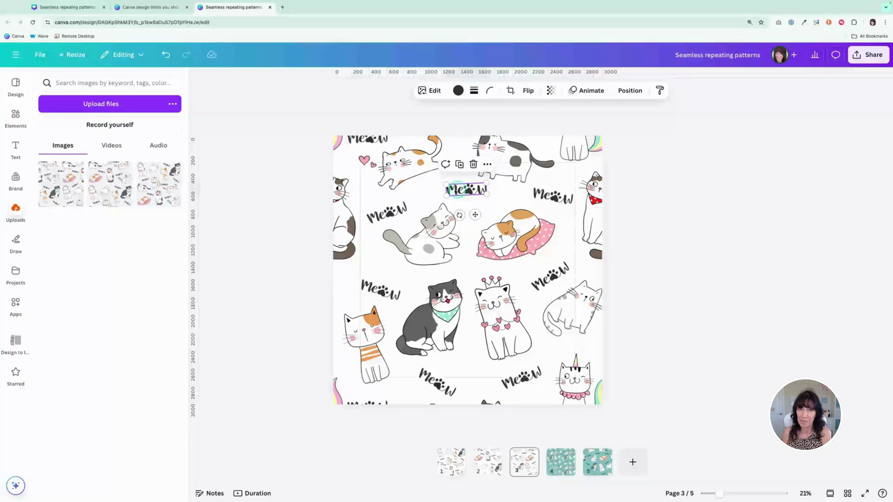
pyautogui.click(292, 169)
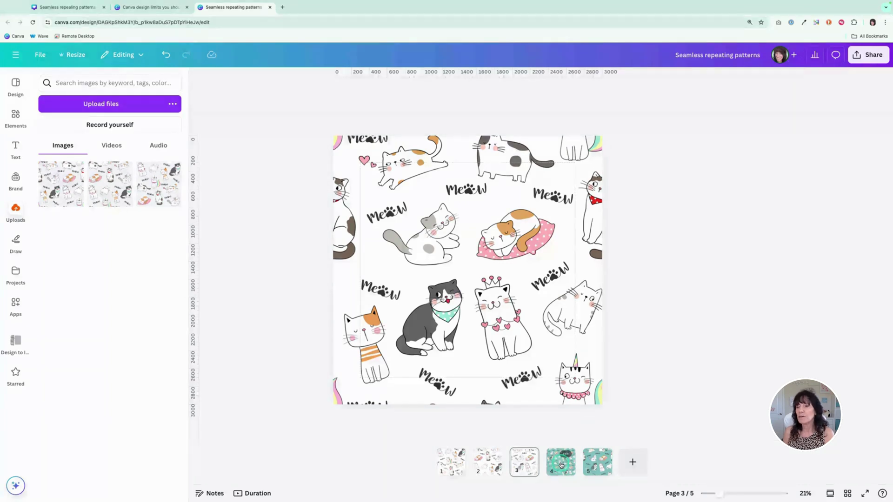
# On page 4, examine at high magnification the seam between the tiles around the unicorn cat's rainbow tail.
pyautogui.click(561, 465)
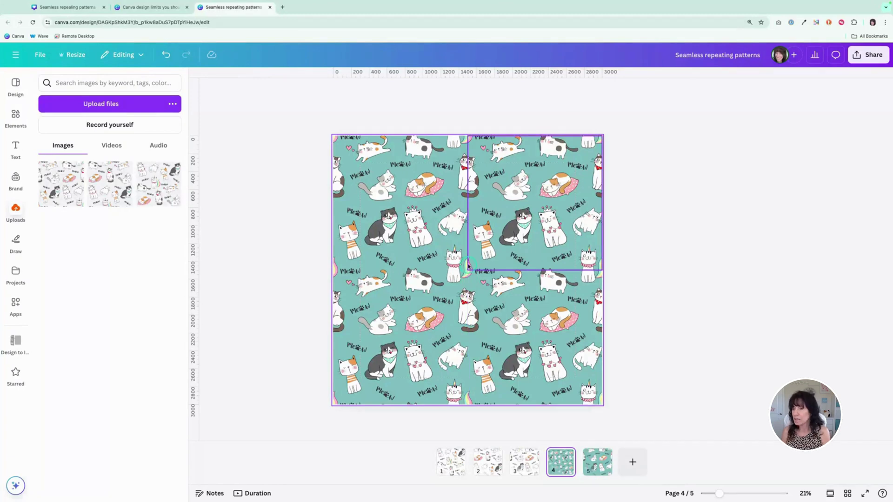
pyautogui.scroll(10, 468, 265)
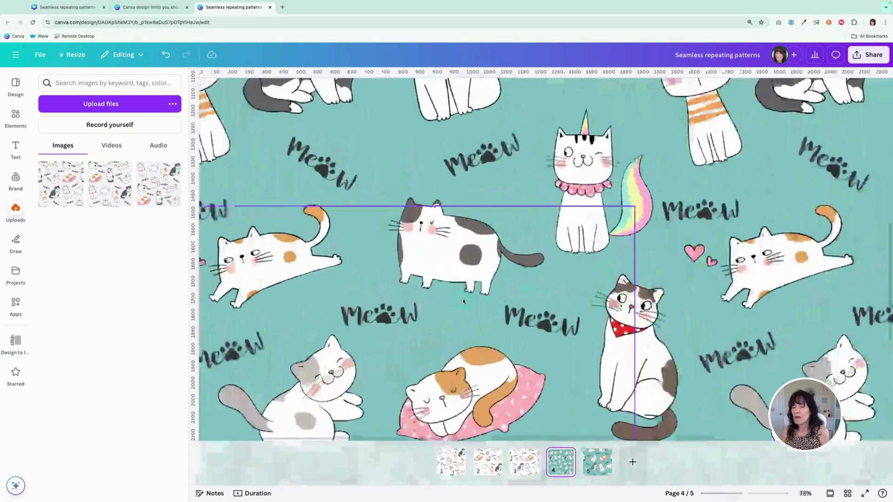
pyautogui.hscroll(5, 510, 242)
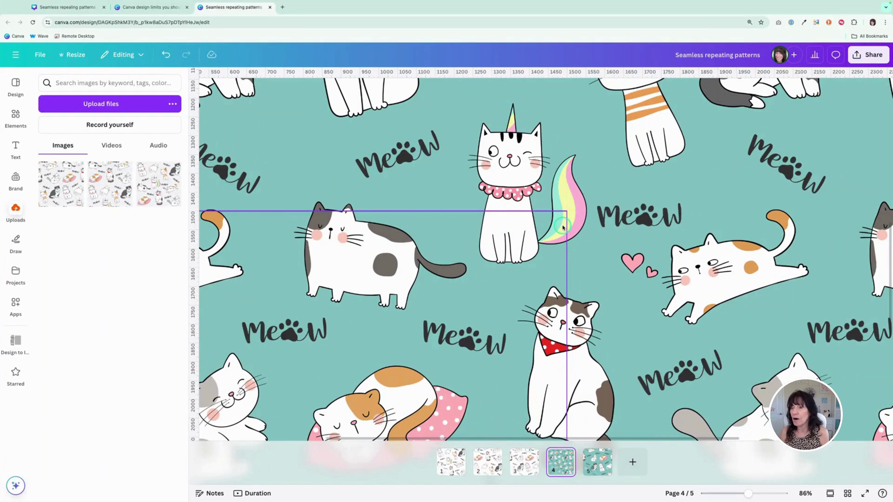
pyautogui.scroll(15, 563, 227)
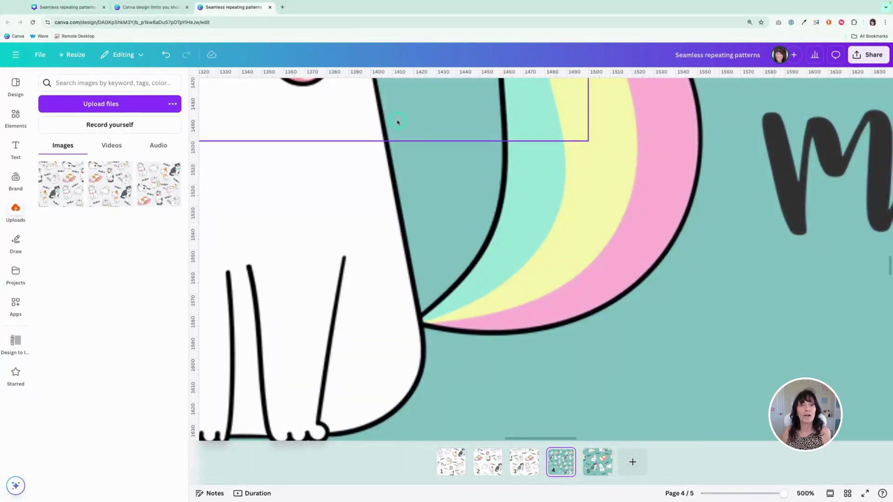
# Nudge page 4's bottom-left tile down and sideways to expose the seam, and nudge it back until the unicorn cat's outlines line up.
pyautogui.click(396, 217)
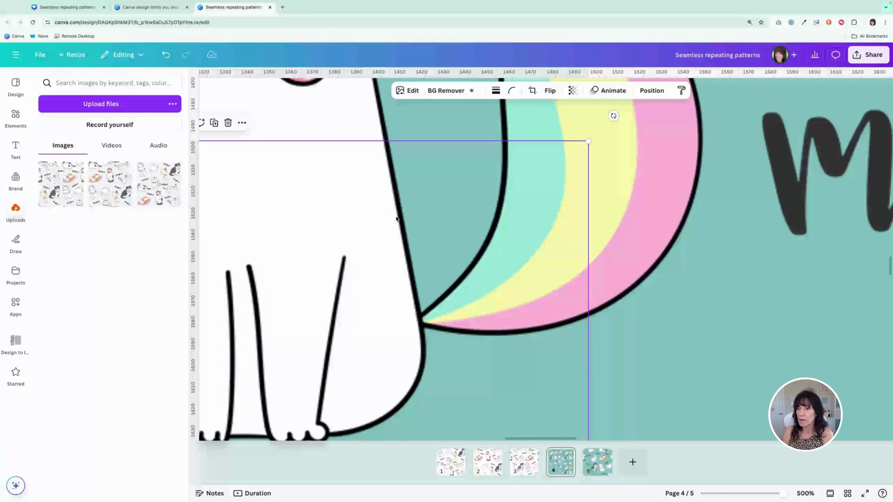
pyautogui.press('Down')
pyautogui.press('Down')
pyautogui.press('Down')
pyautogui.press('Down')
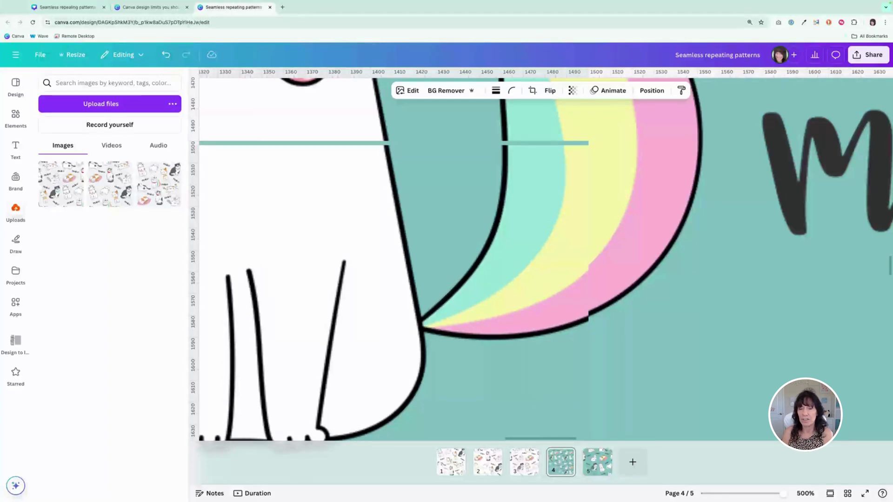
pyautogui.press('Up')
pyautogui.press('Up')
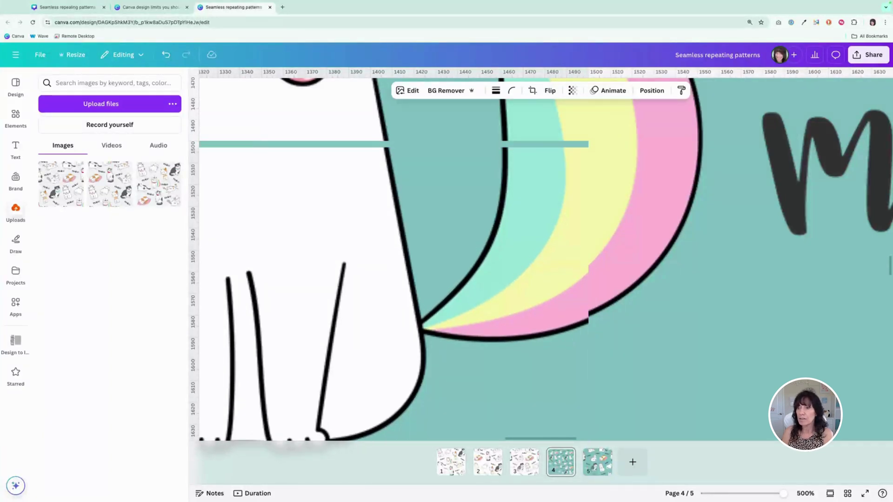
pyautogui.press('Left')
pyautogui.press('Right')
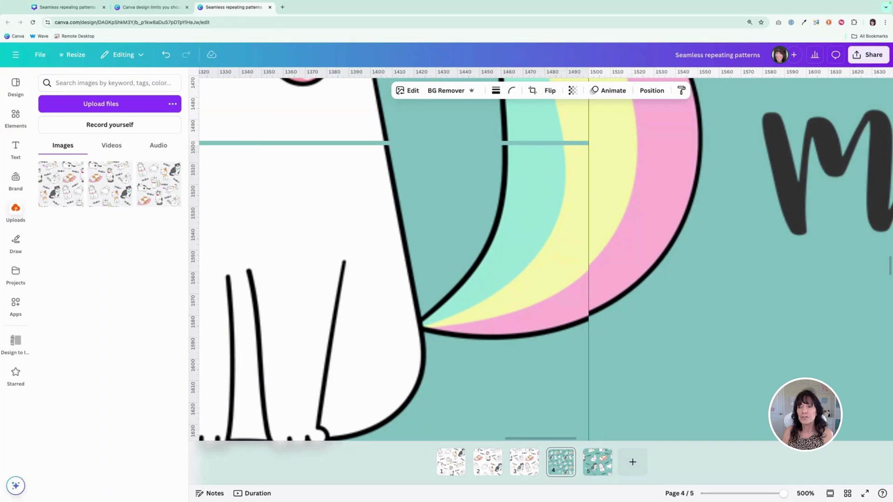
pyautogui.press('Up')
pyautogui.press('Right')
pyautogui.press('Up')
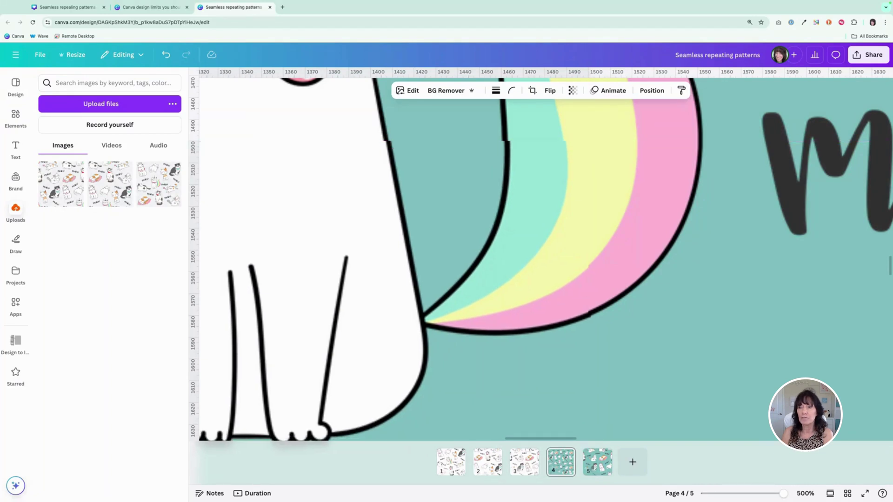
pyautogui.press('Left')
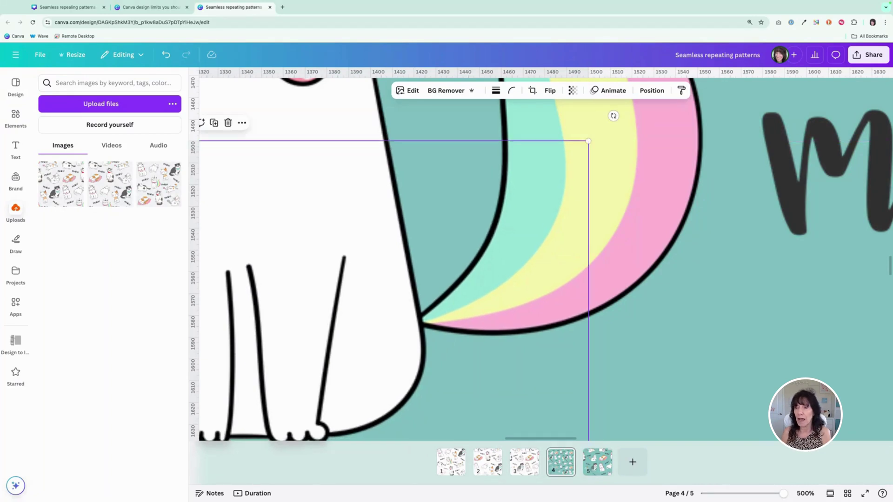
pyautogui.scroll(-10, 391, 235)
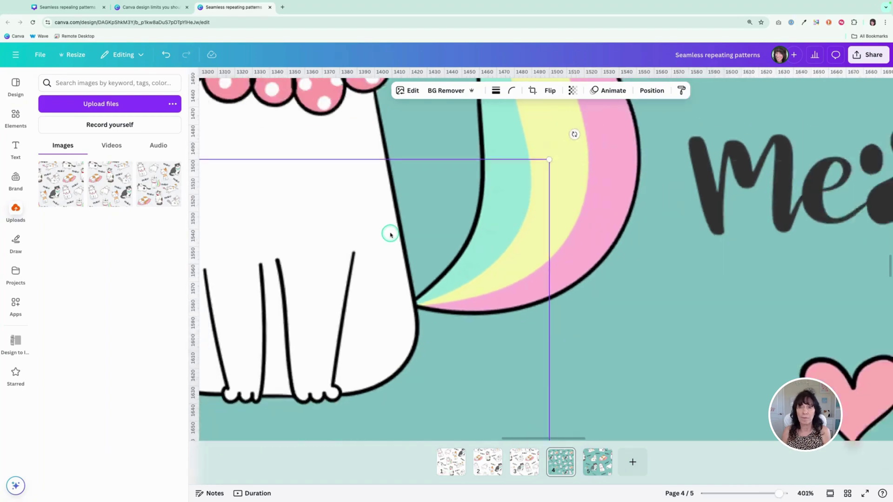
pyautogui.scroll(-10, 390, 234)
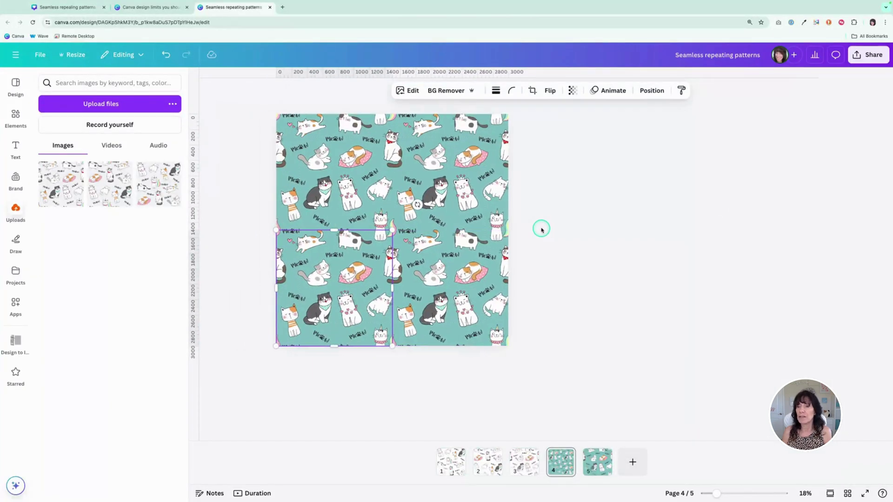
pyautogui.click(296, 235)
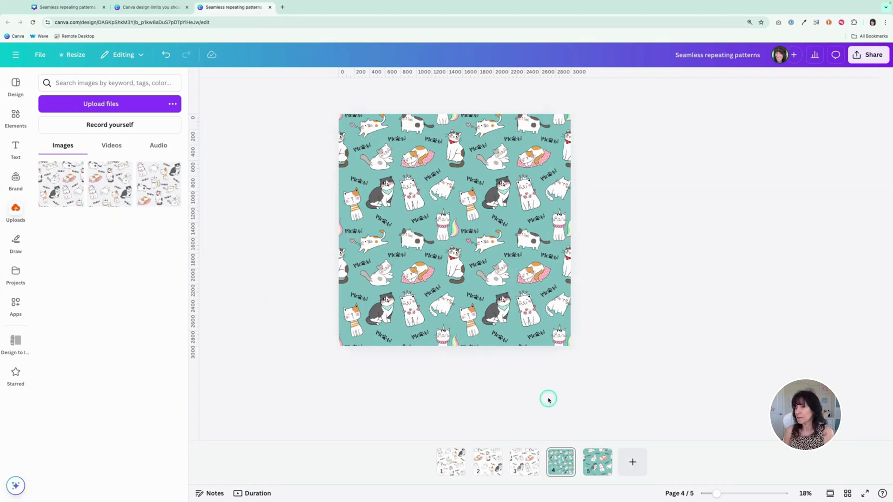
# Go to page 5 and rename the newest uploaded pattern image as Finished Pattern.
pyautogui.click(598, 462)
pyautogui.click(327, 222)
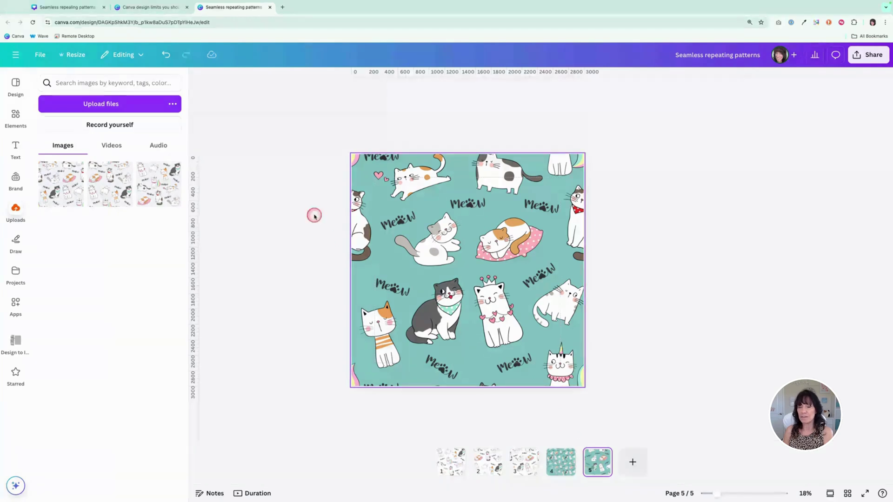
pyautogui.click(455, 258)
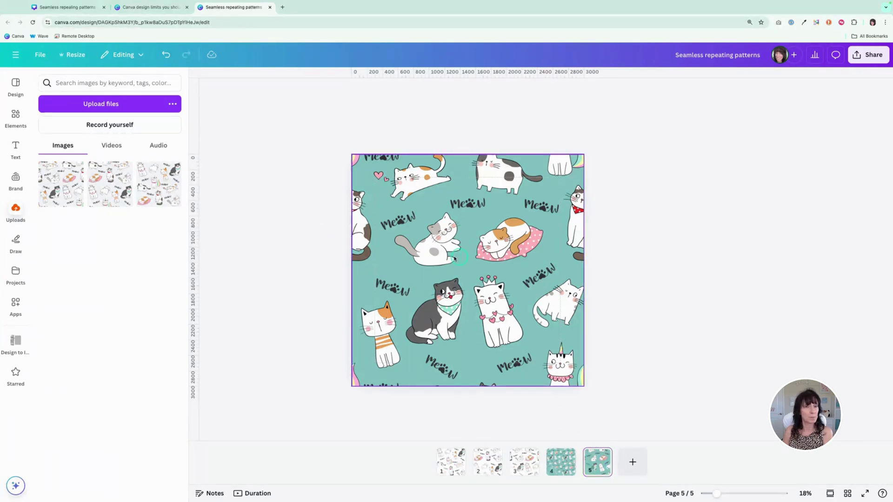
pyautogui.click(68, 179)
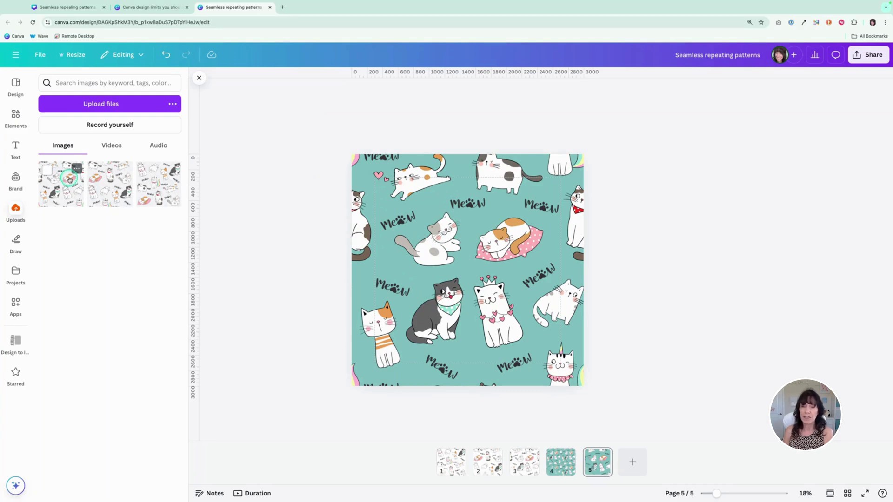
pyautogui.click(70, 183)
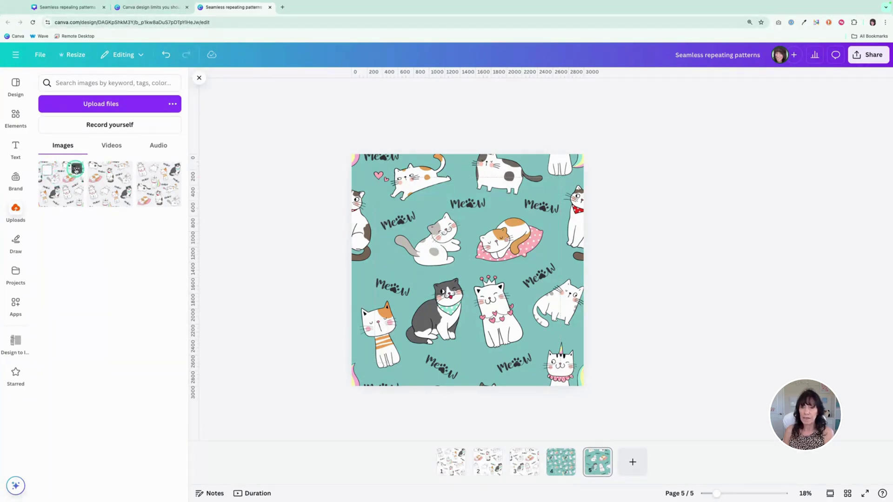
pyautogui.click(76, 169)
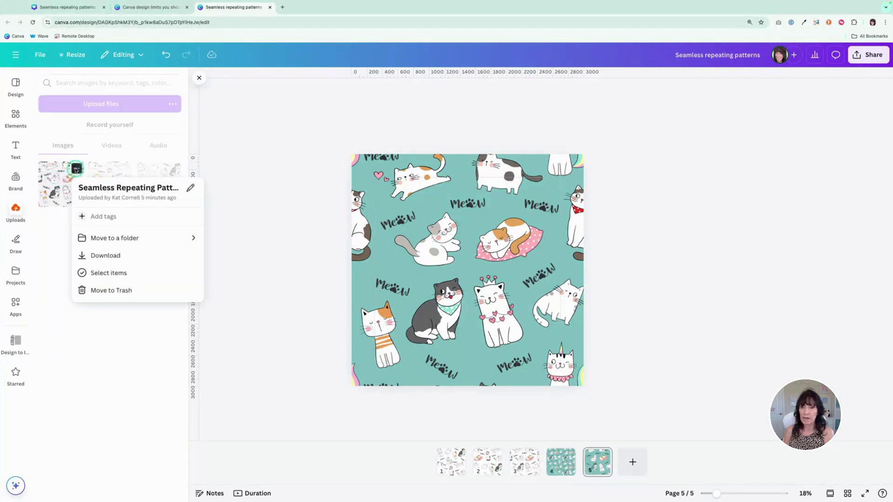
pyautogui.click(141, 189)
pyautogui.write('Fi')
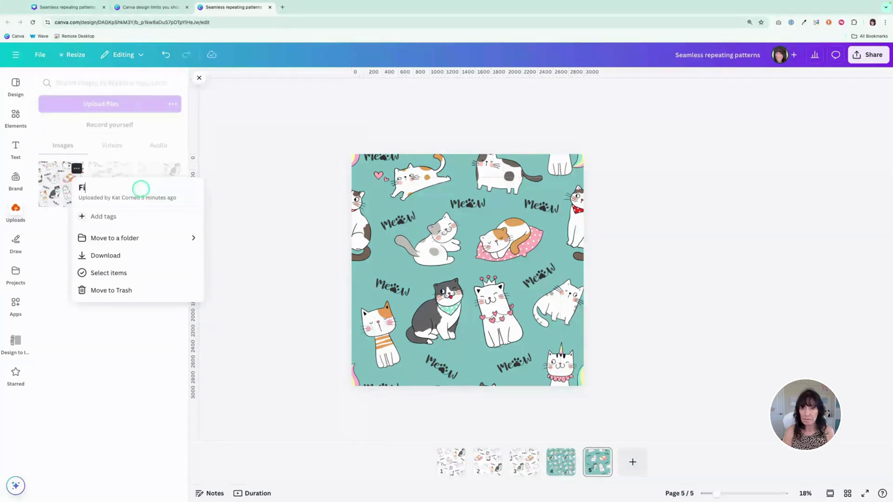
pyautogui.write('nished ')
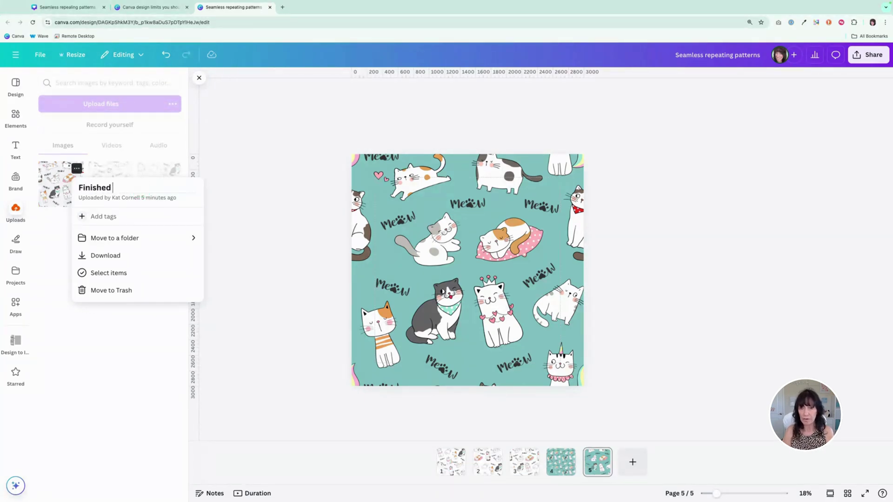
pyautogui.write('Patterns')
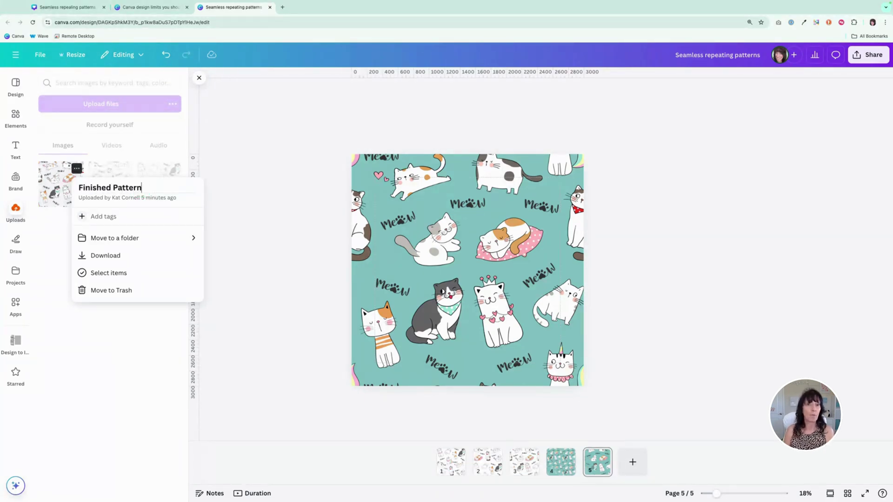
pyautogui.press('Return')
pyautogui.click(205, 194)
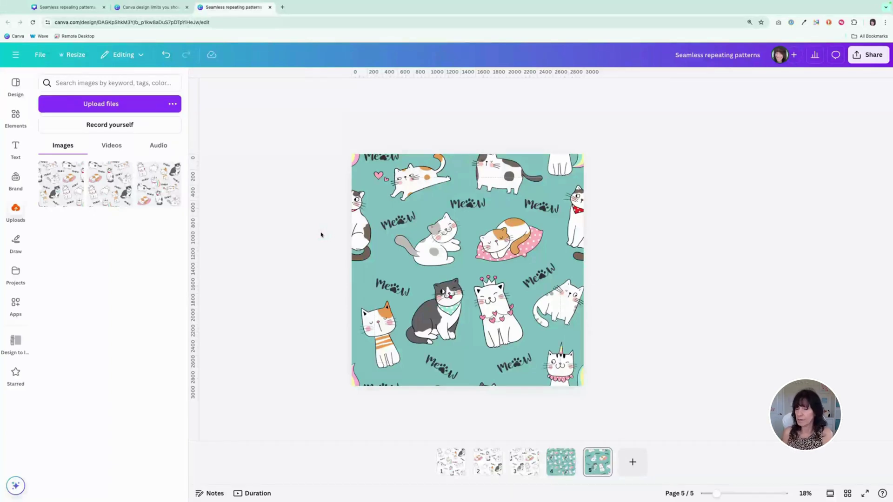
# Set page 5's background layer to the default pink-to-yellow gradient.
pyautogui.click(449, 229)
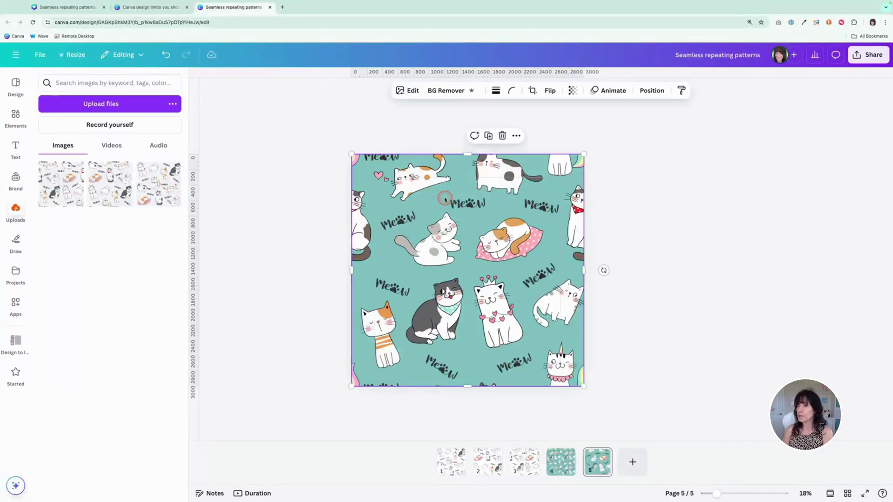
pyautogui.click(645, 92)
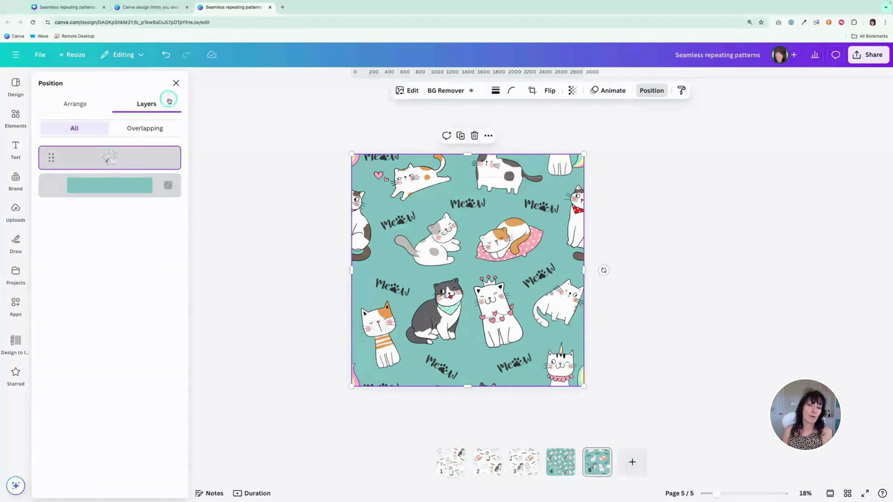
pyautogui.click(118, 190)
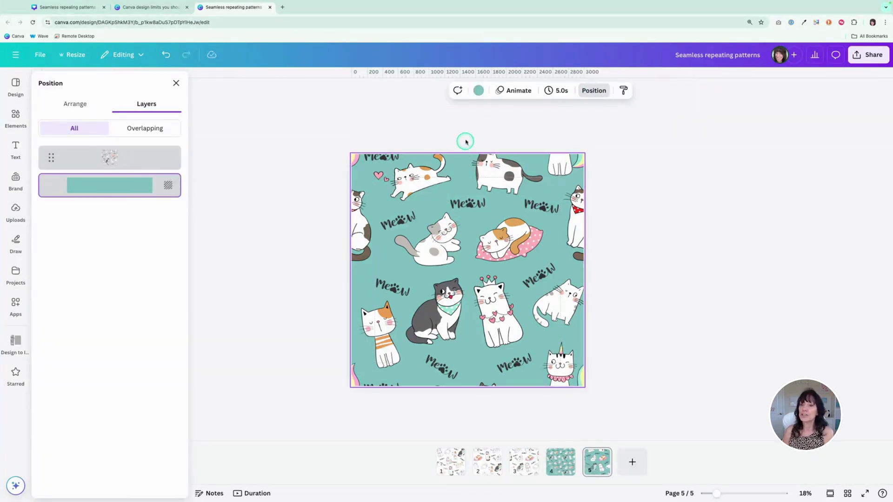
pyautogui.click(478, 90)
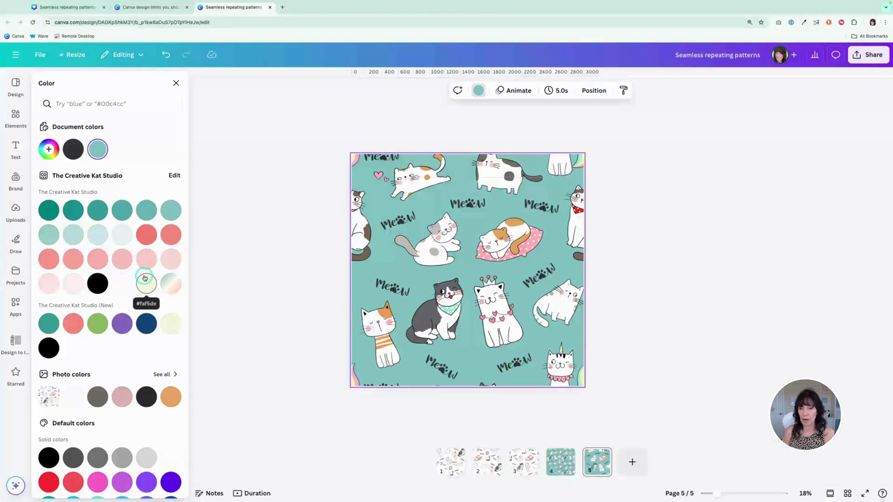
pyautogui.scroll(-3, 145, 278)
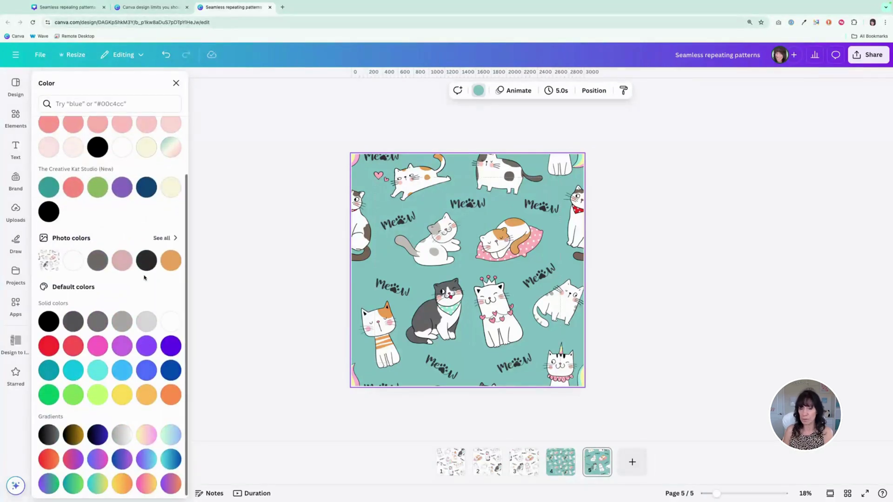
pyautogui.click(146, 491)
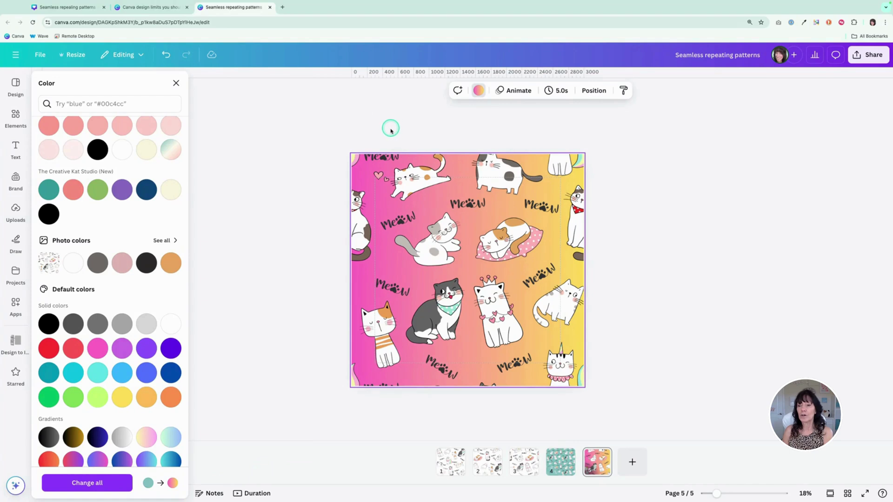
pyautogui.click(380, 331)
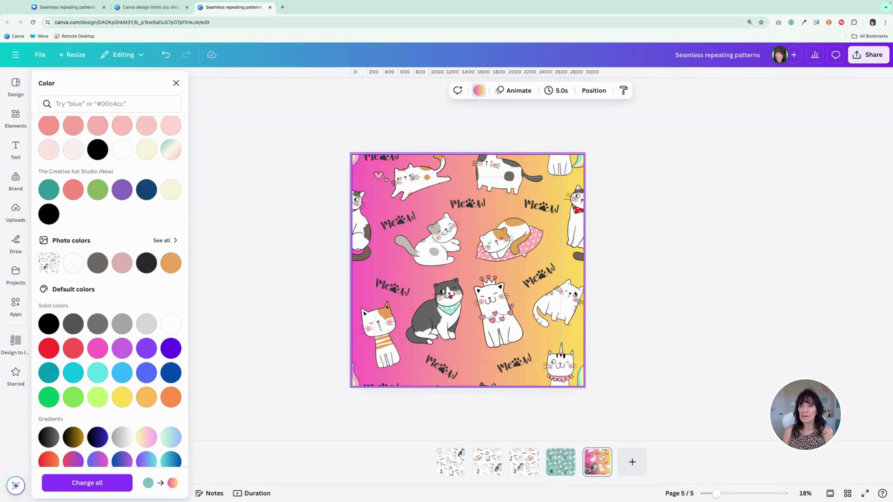
pyautogui.click(353, 283)
pyautogui.click(682, 281)
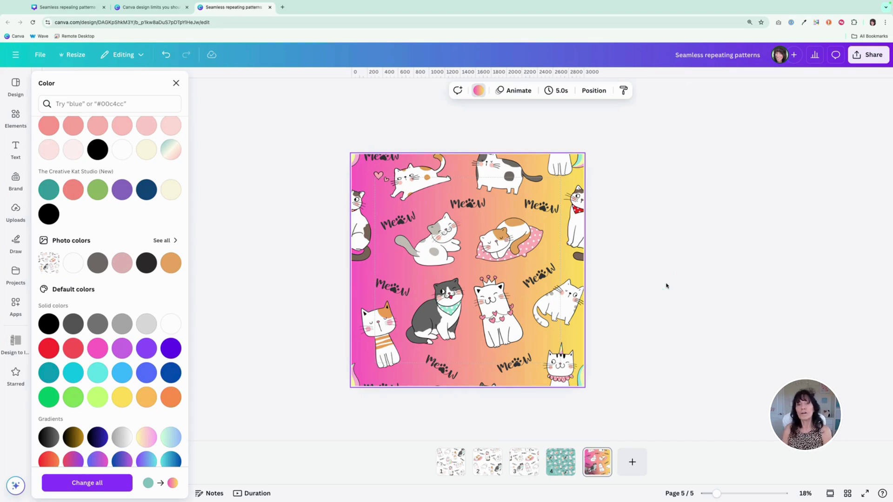
pyautogui.click(545, 302)
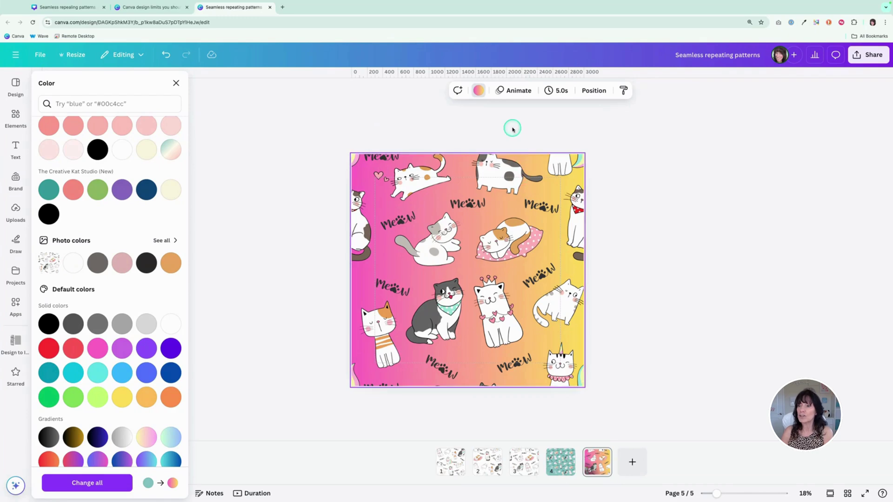
# Add a third yellow color (#FFDE59) to page 5's background gradient and reorder the colors to yellow, pink, yellow.
pyautogui.click(479, 90)
pyautogui.click(479, 91)
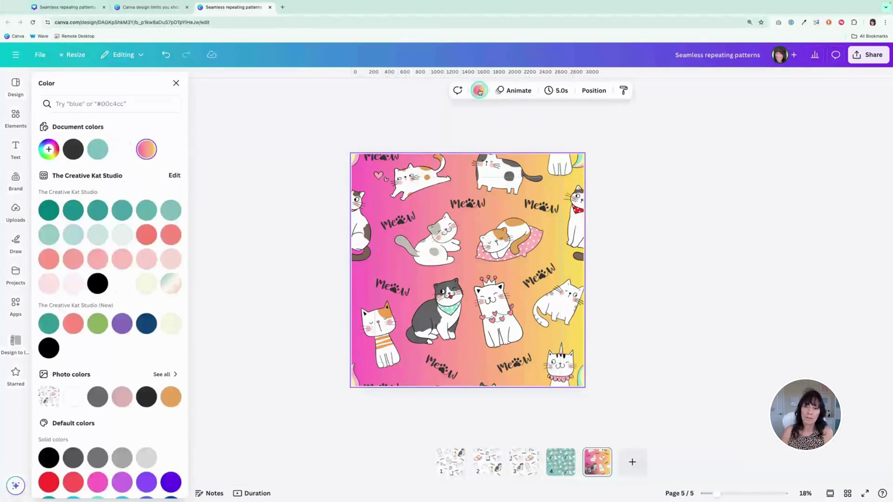
pyautogui.click(147, 149)
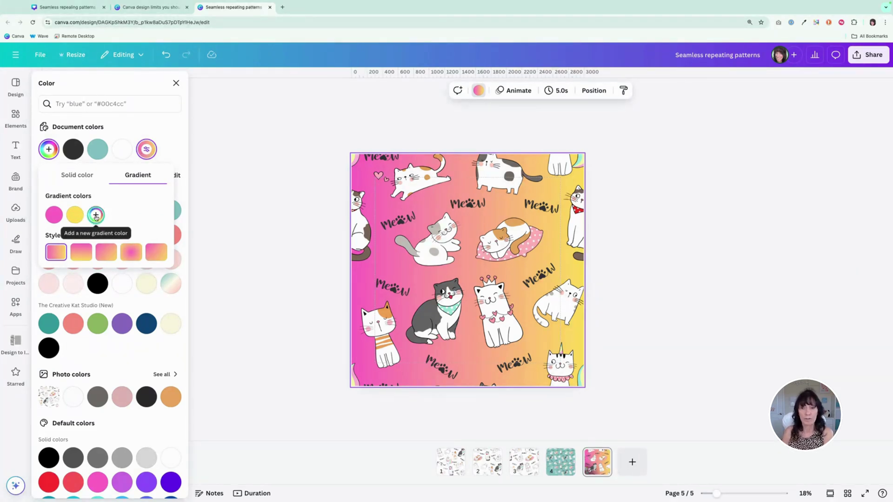
pyautogui.click(96, 216)
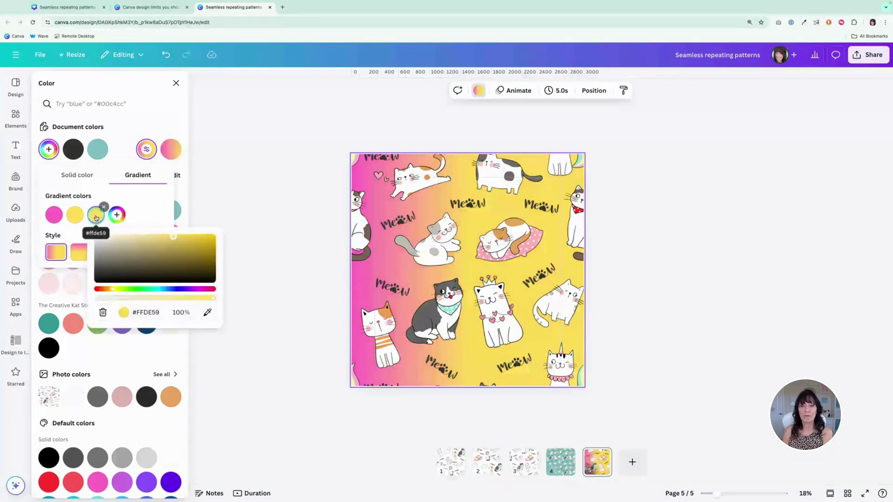
pyautogui.moveTo(93, 218); pyautogui.dragTo(66, 218)
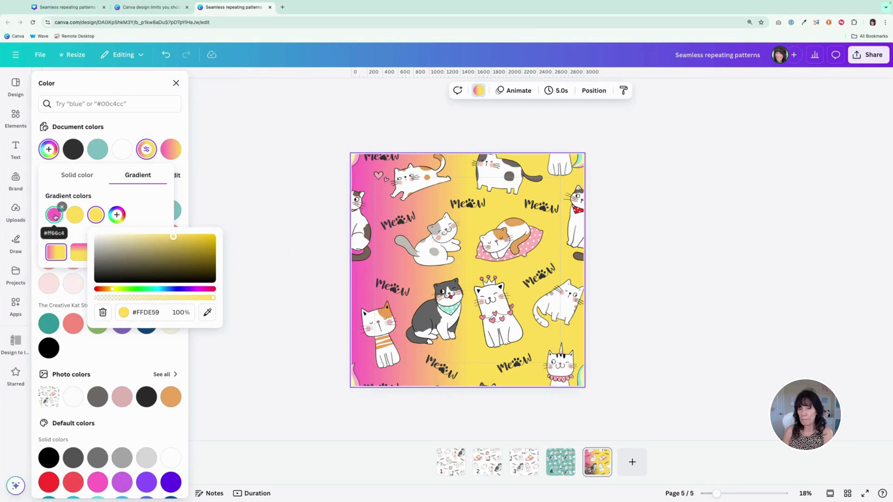
pyautogui.moveTo(52, 217); pyautogui.dragTo(69, 218)
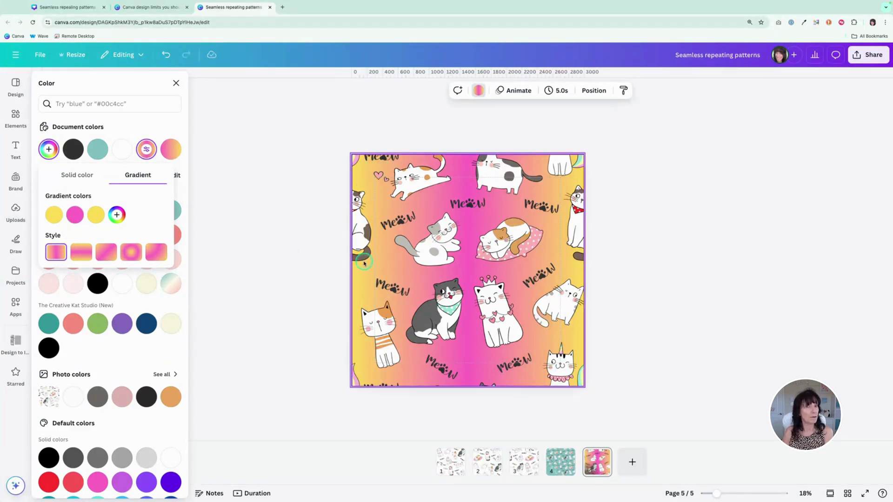
pyautogui.click(613, 254)
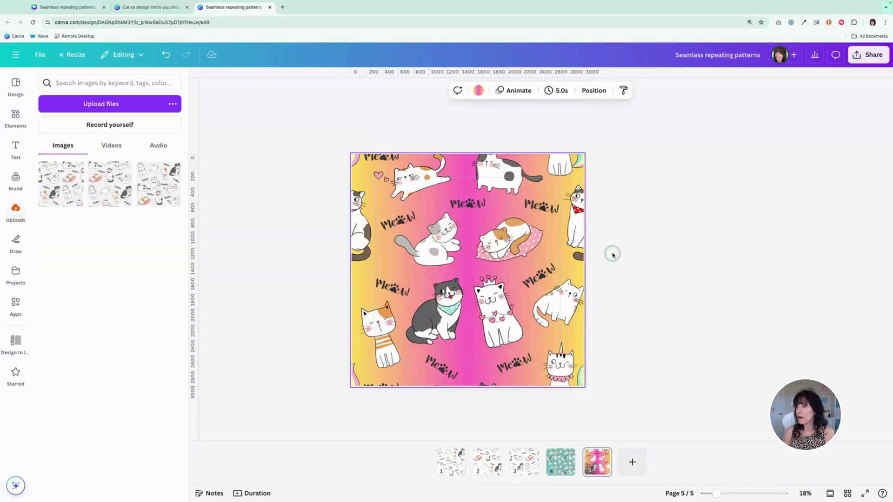
pyautogui.click(879, 75)
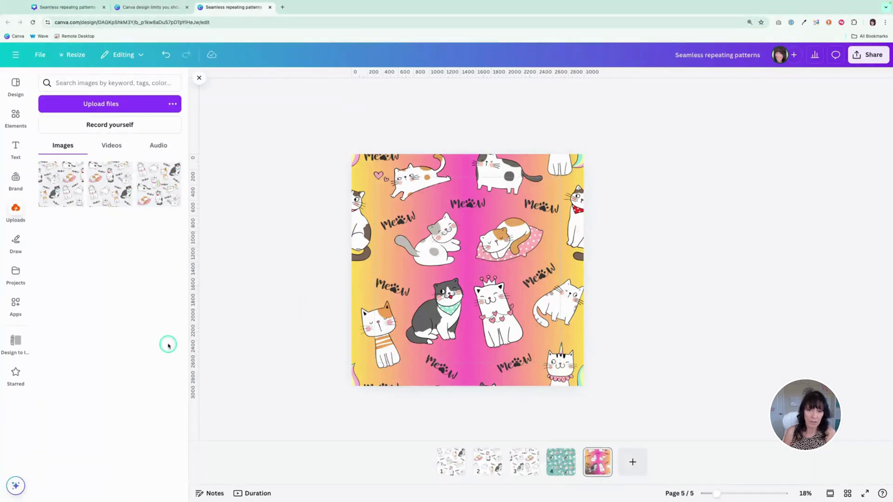
# Convert only page 5 to a PNG image at size 3.125 with Design to Image and export it to the uploads.
pyautogui.click(15, 341)
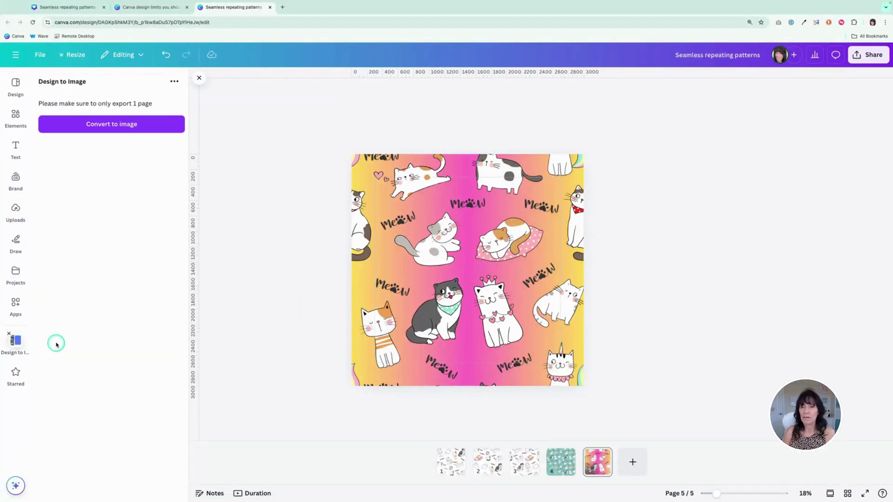
pyautogui.click(173, 122)
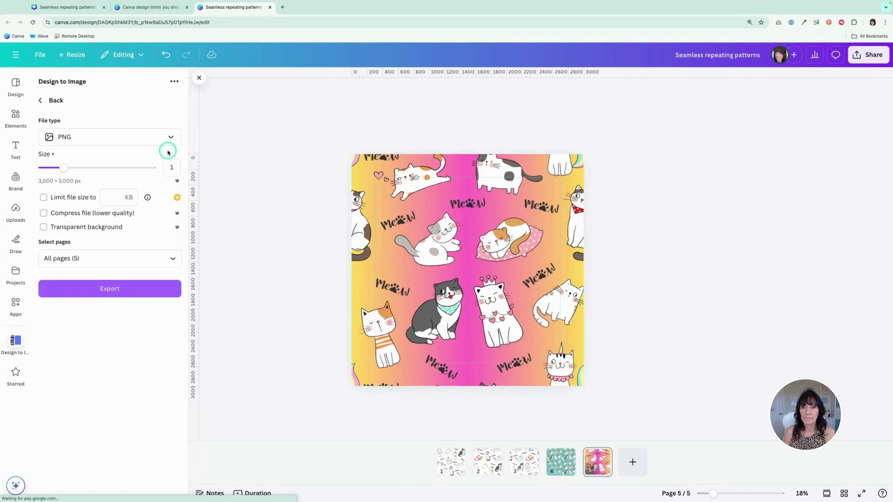
pyautogui.moveTo(64, 167); pyautogui.dragTo(267, 176)
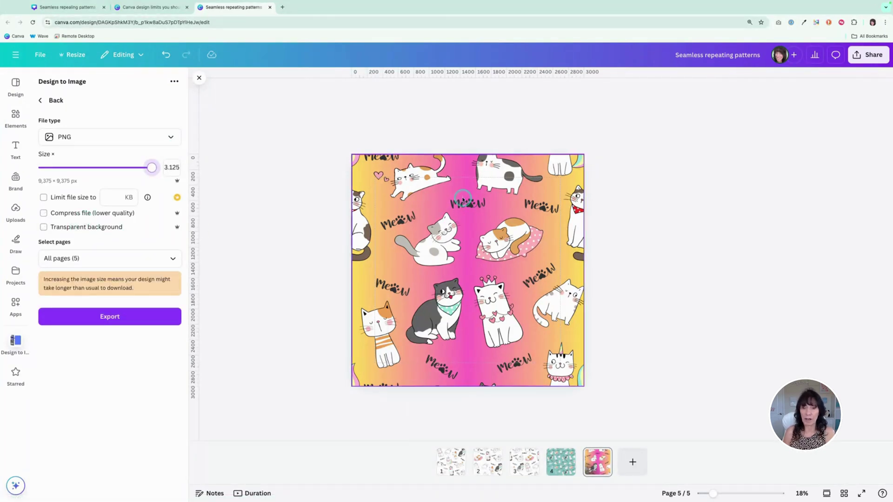
pyautogui.click(171, 258)
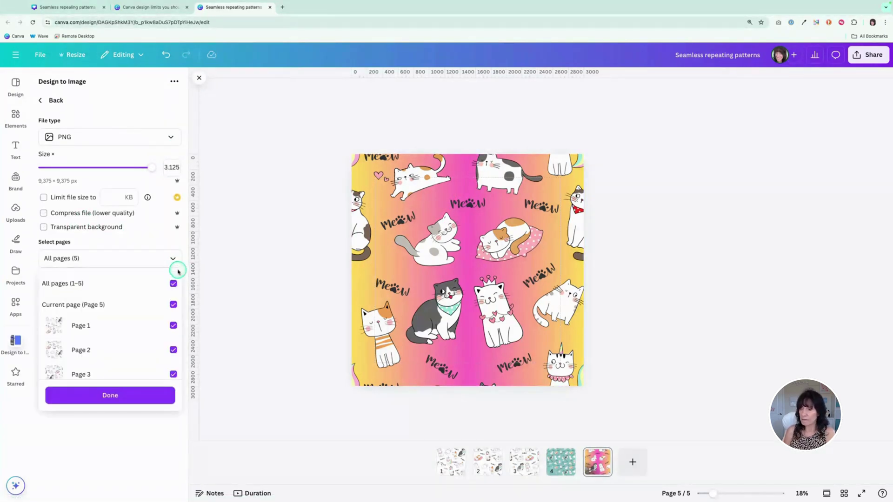
pyautogui.click(174, 283)
pyautogui.scroll(-3, 131, 355)
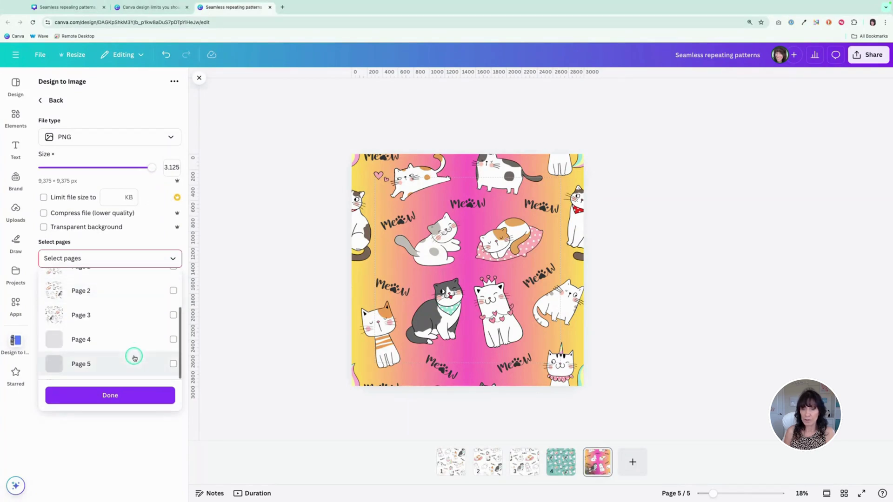
pyautogui.click(172, 365)
pyautogui.click(139, 395)
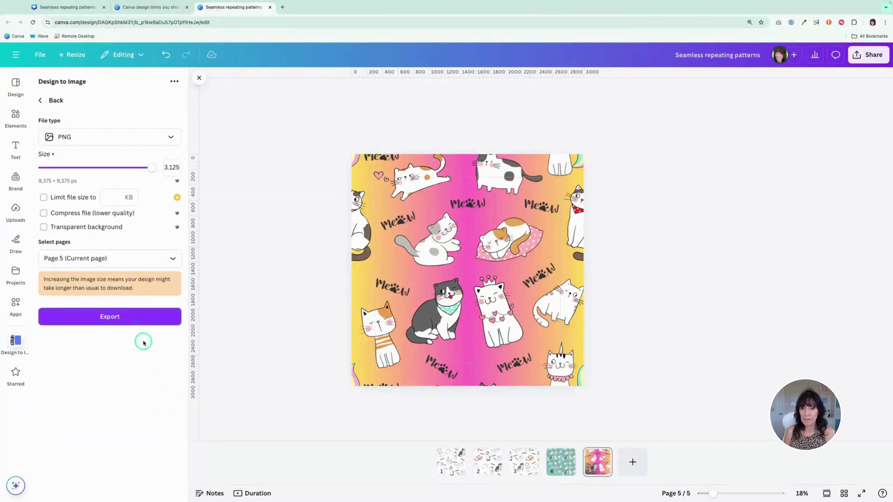
pyautogui.click(146, 317)
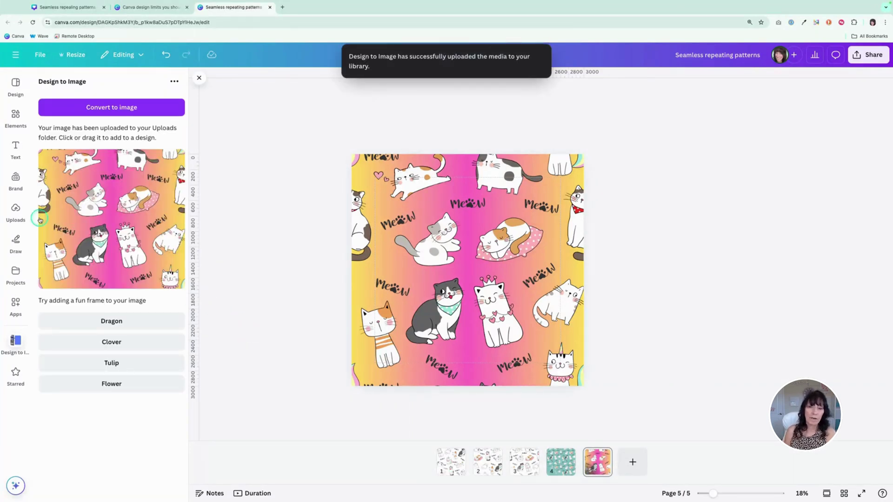
# Reload the design in the browser to refresh the uploaded images, and show the uploads again.
pyautogui.click(16, 209)
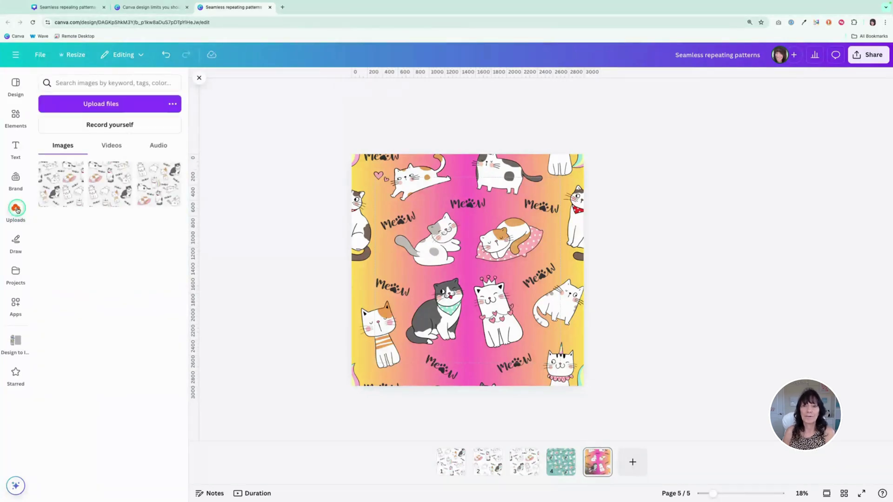
pyautogui.click(32, 22)
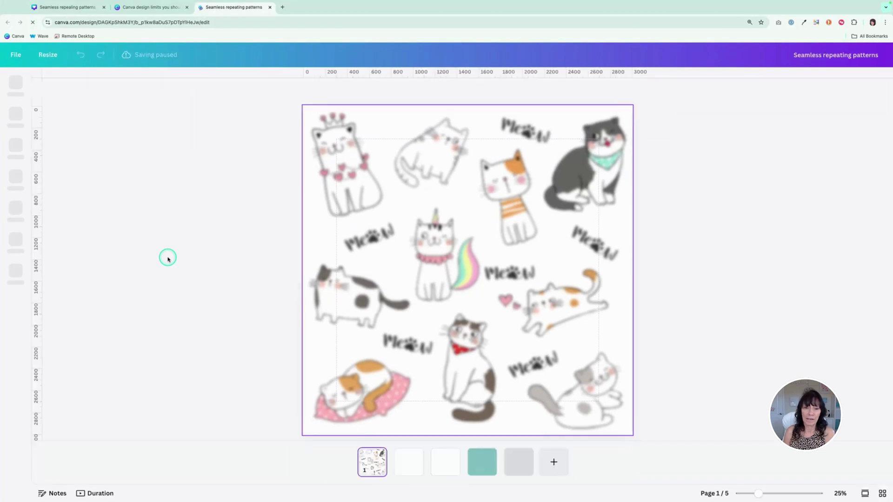
pyautogui.click(16, 217)
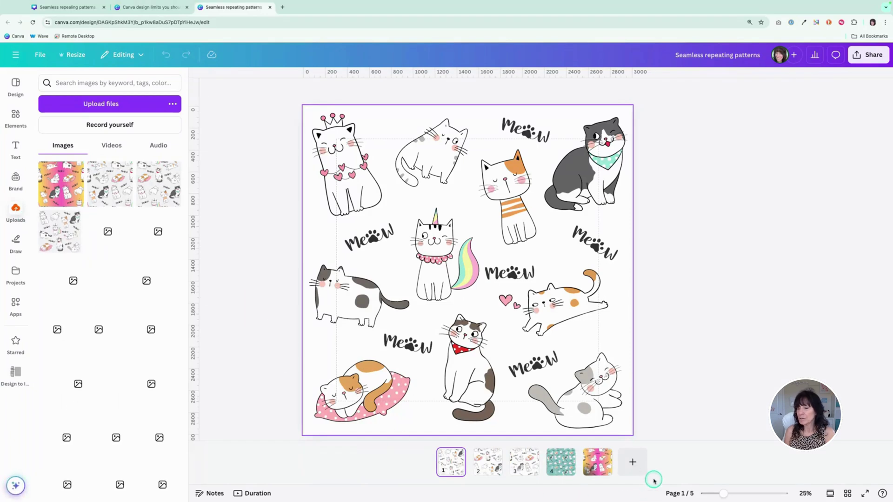
# Add a new page 6 after page 5 and delete its gradient background.
pyautogui.click(632, 462)
pyautogui.click(563, 373)
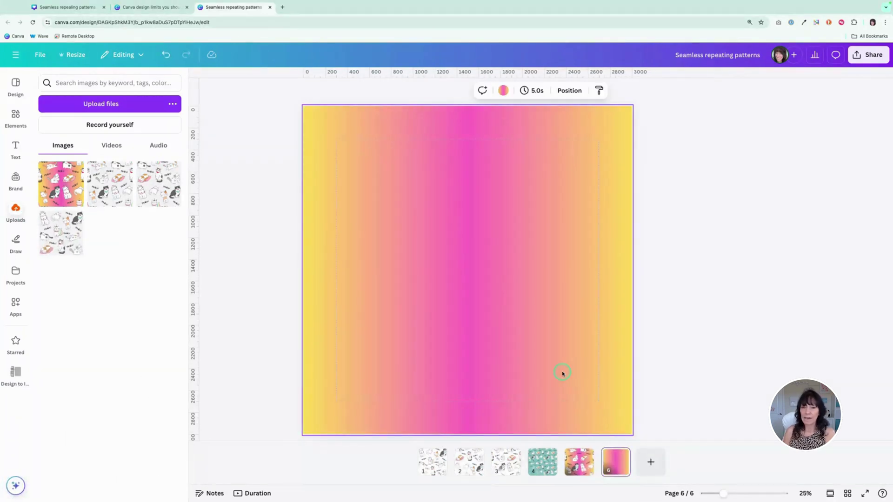
pyautogui.press('Delete')
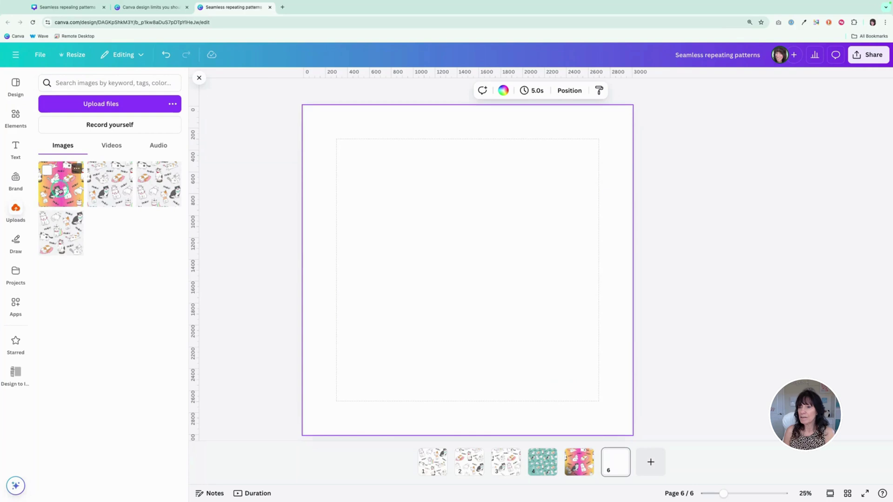
# Place the uploaded gradient cat tile on page 6 and scale it to fill the page's upper-left quarter.
pyautogui.click(49, 168)
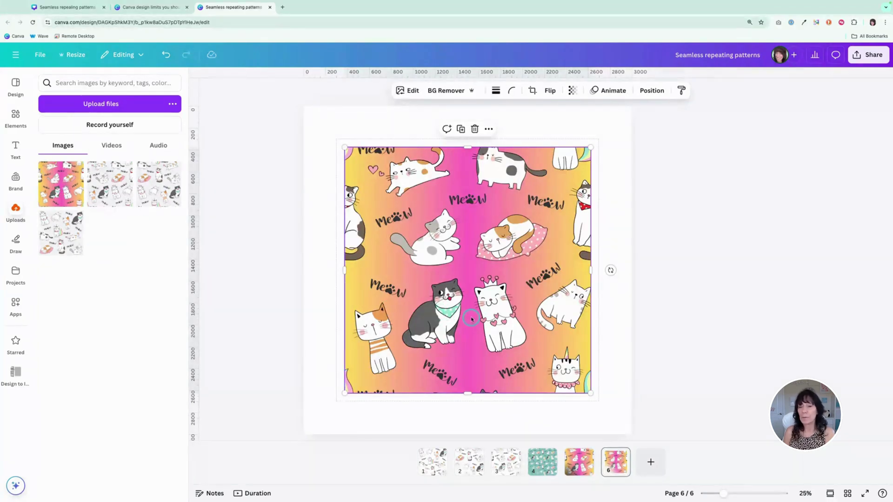
pyautogui.moveTo(477, 321); pyautogui.dragTo(435, 279)
pyautogui.moveTo(550, 351); pyautogui.dragTo(466, 270)
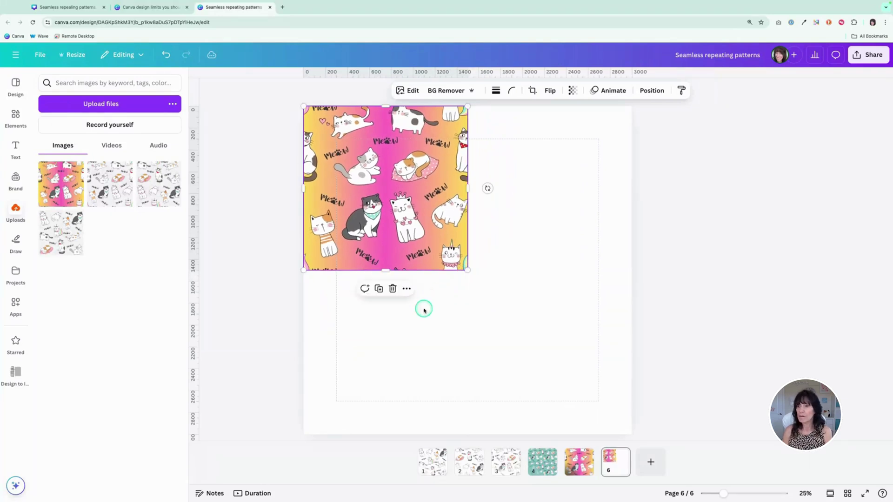
# Duplicate the gradient tile into the upper-right quarter, and duplicate both tiles to fill page 6's lower half.
pyautogui.hotkey('ctrl', 'd')
pyautogui.moveTo(394, 239); pyautogui.dragTo(527, 215)
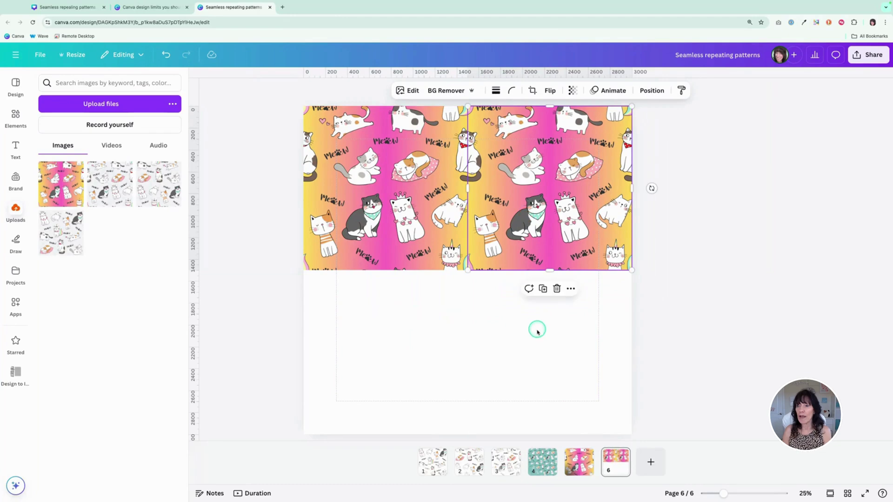
pyautogui.click(536, 333)
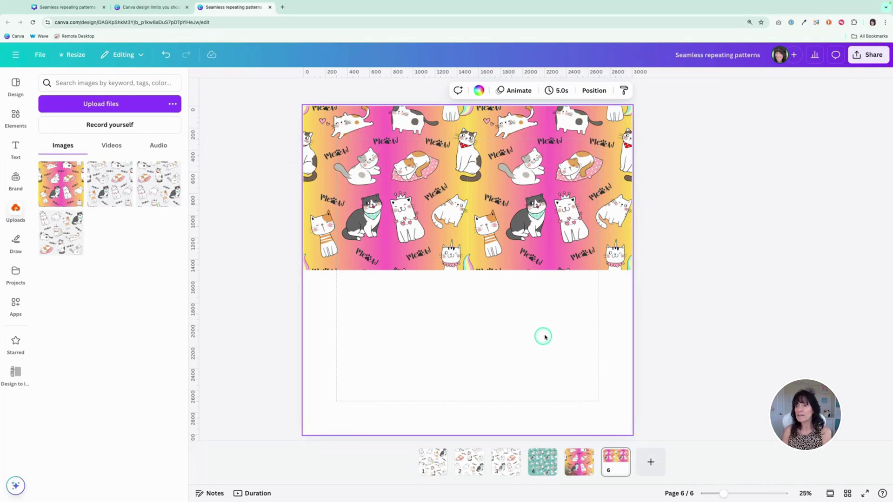
pyautogui.moveTo(254, 183); pyautogui.dragTo(567, 359)
pyautogui.hotkey('ctrl', 'd')
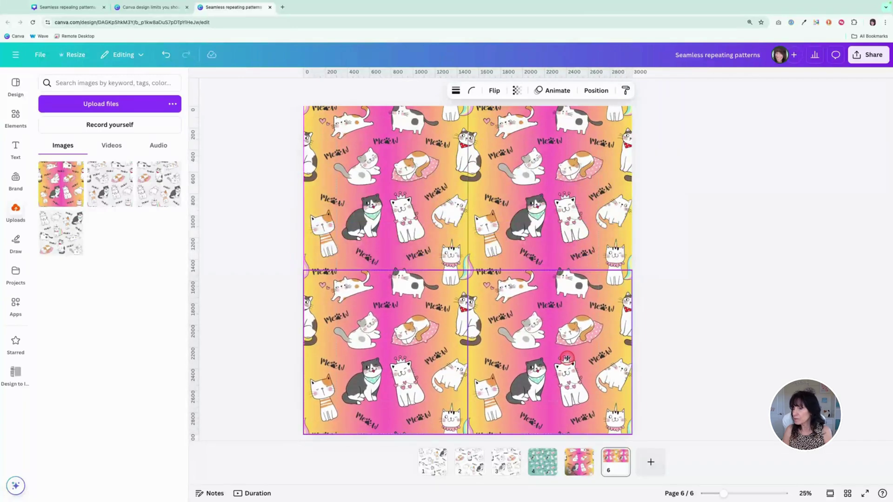
pyautogui.click(719, 357)
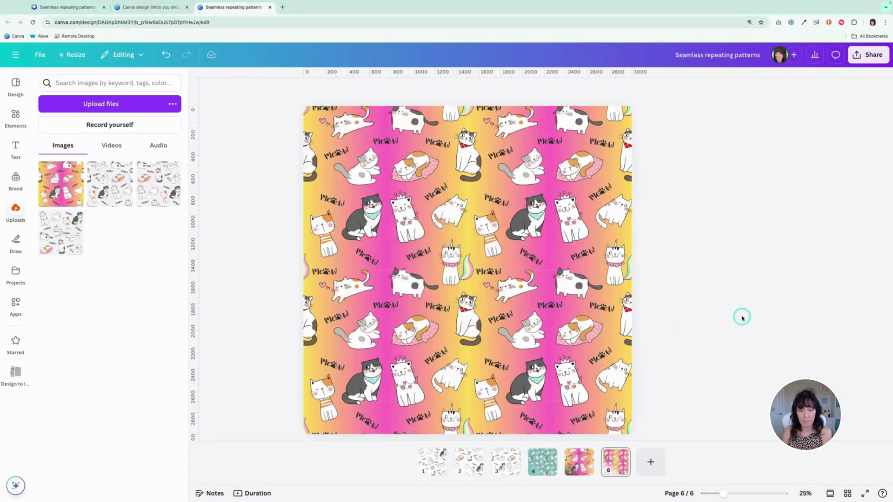
# Examine page 6's tile seams around the unicorn cat and the gray-spotted cat at up to 500%, and return to page 1.
pyautogui.scroll(10, 485, 319)
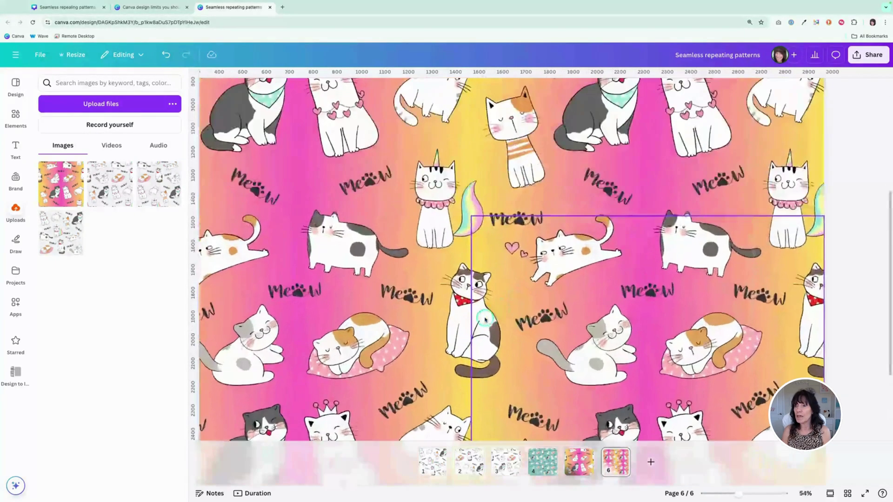
pyautogui.scroll(3, 485, 319)
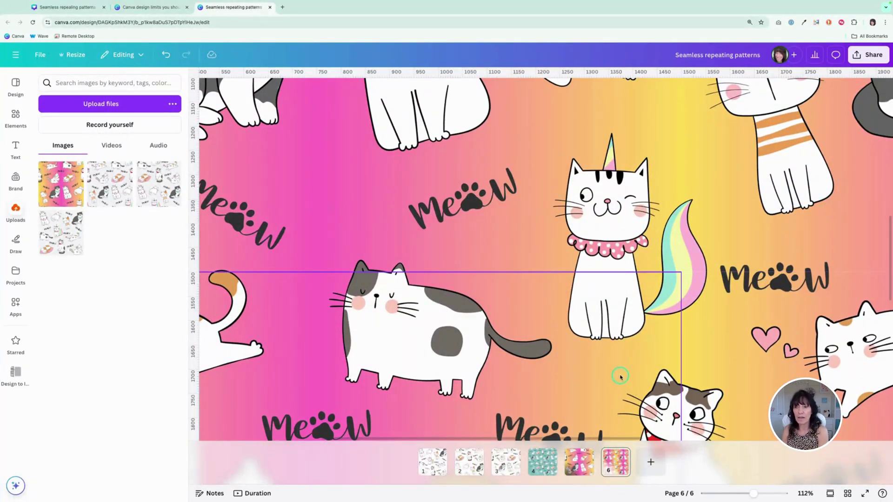
pyautogui.click(526, 380)
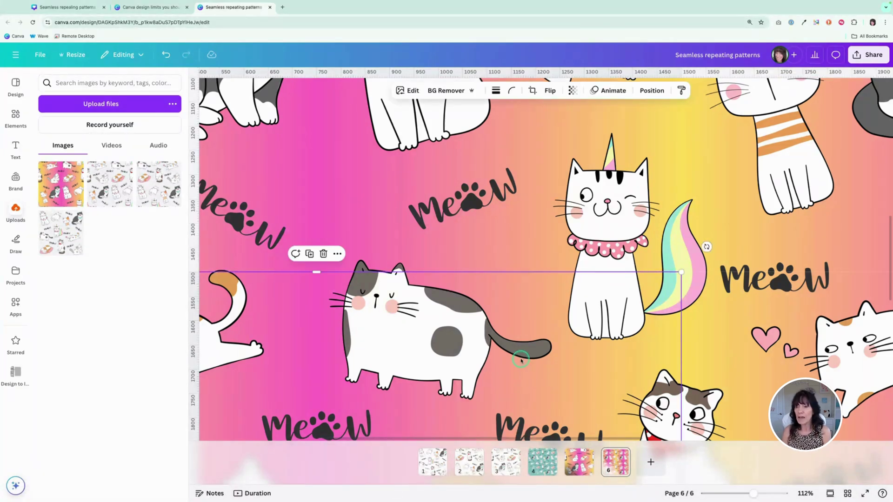
pyautogui.scroll(10, 520, 360)
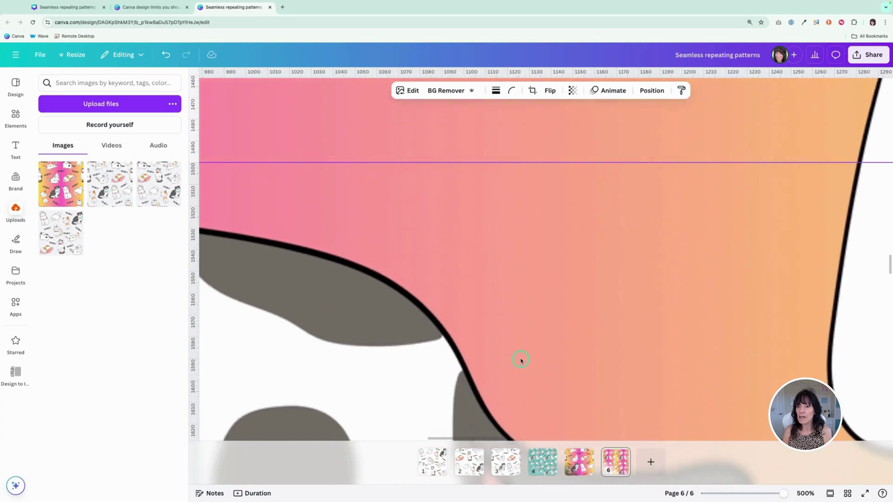
pyautogui.hscroll(-5, 521, 361)
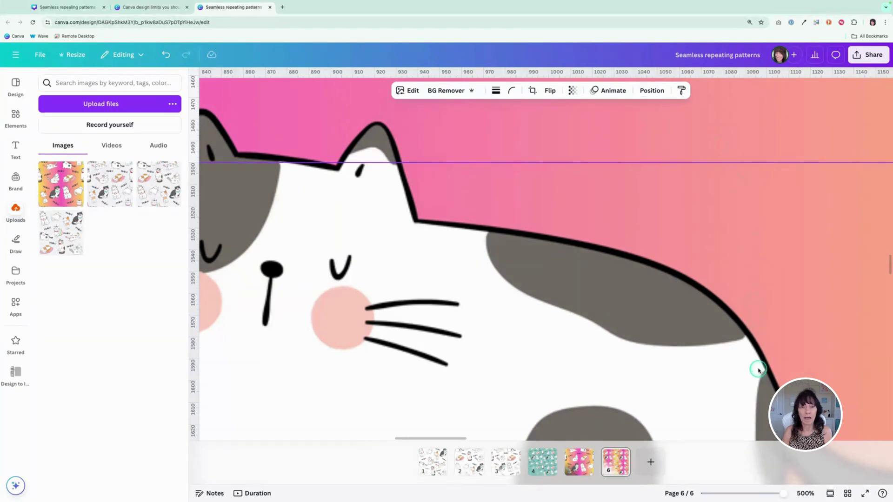
pyautogui.scroll(-10, 498, 249)
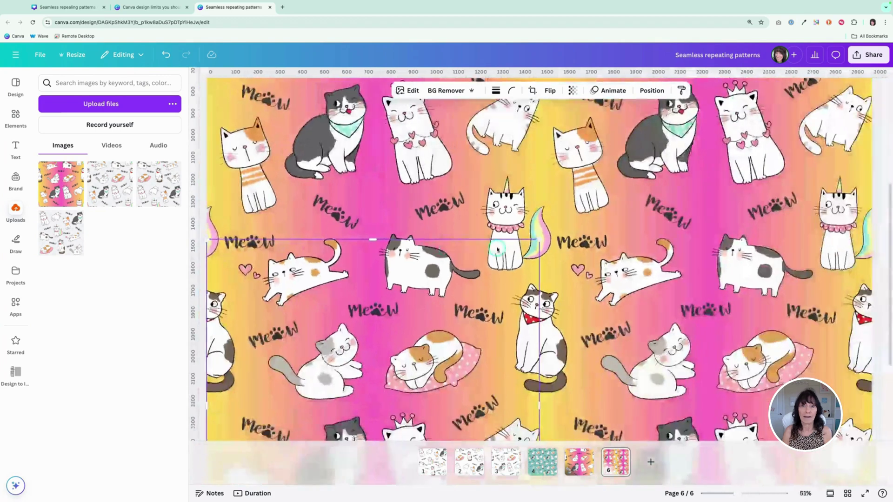
pyautogui.scroll(-4, 498, 250)
pyautogui.click(242, 224)
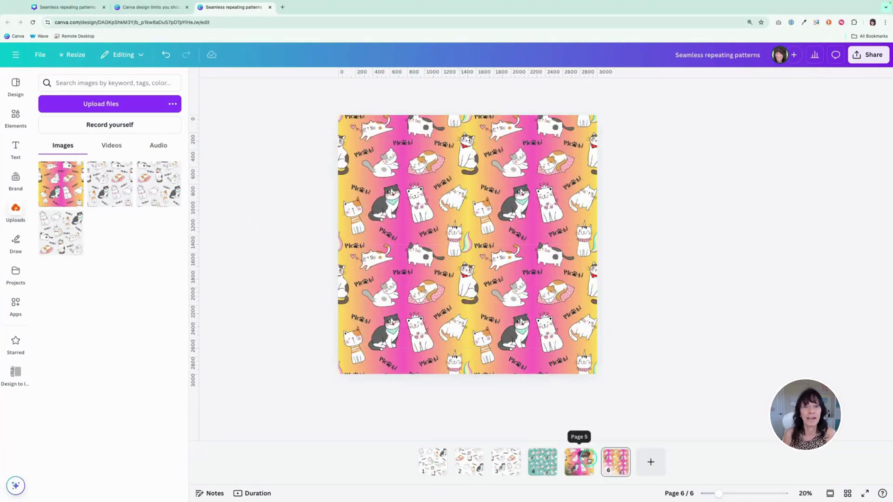
pyautogui.click(432, 460)
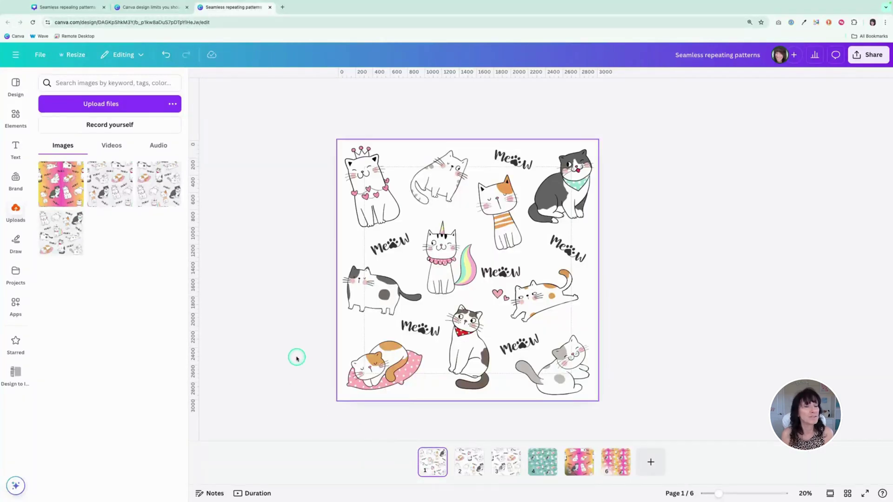